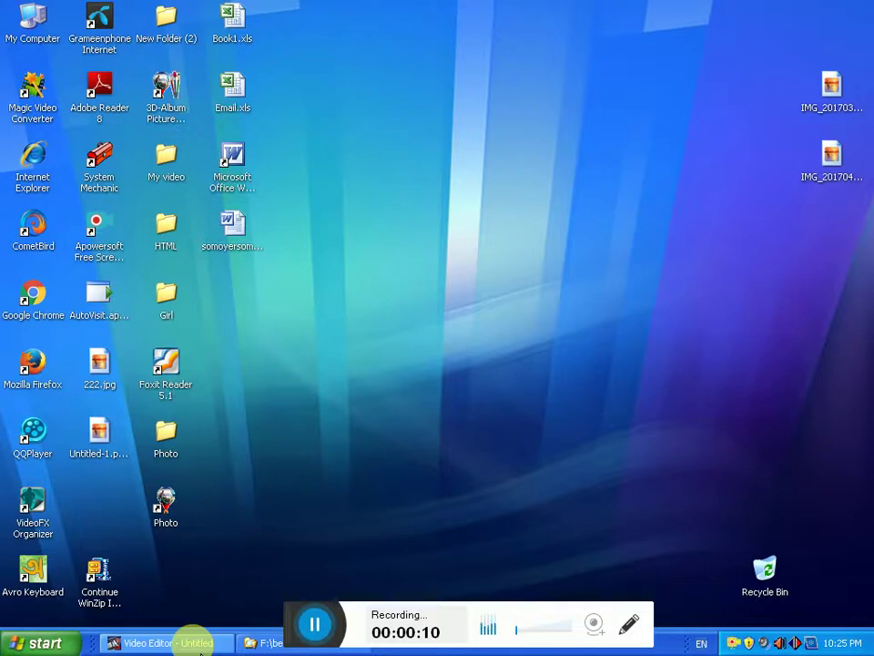
# - Switch to Video Editor and save the V1 clip's 2D Basic moving path to the library's Custom folder
pyautogui.click(196, 645)
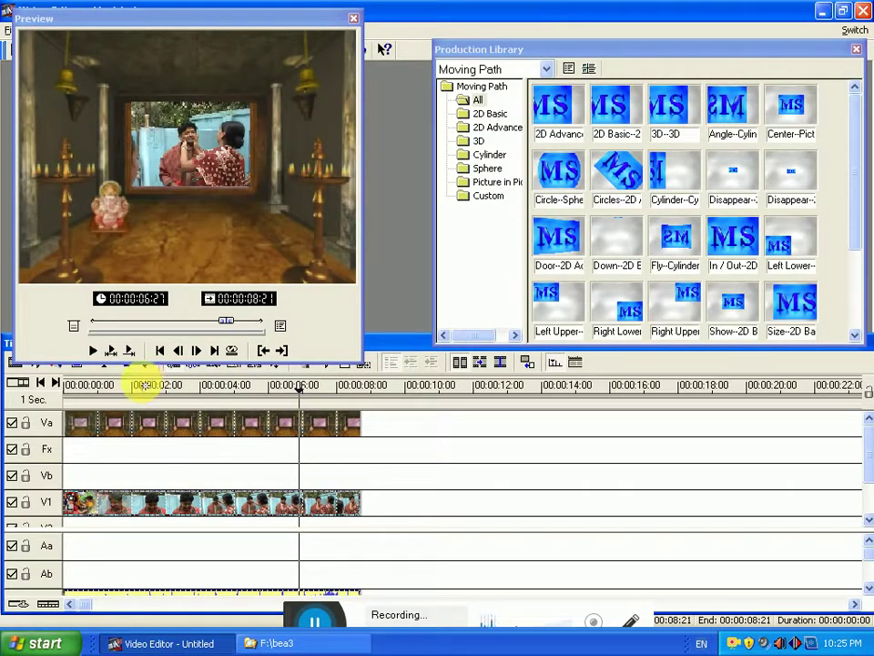
pyautogui.moveTo(100, 384); pyautogui.dragTo(272, 392)
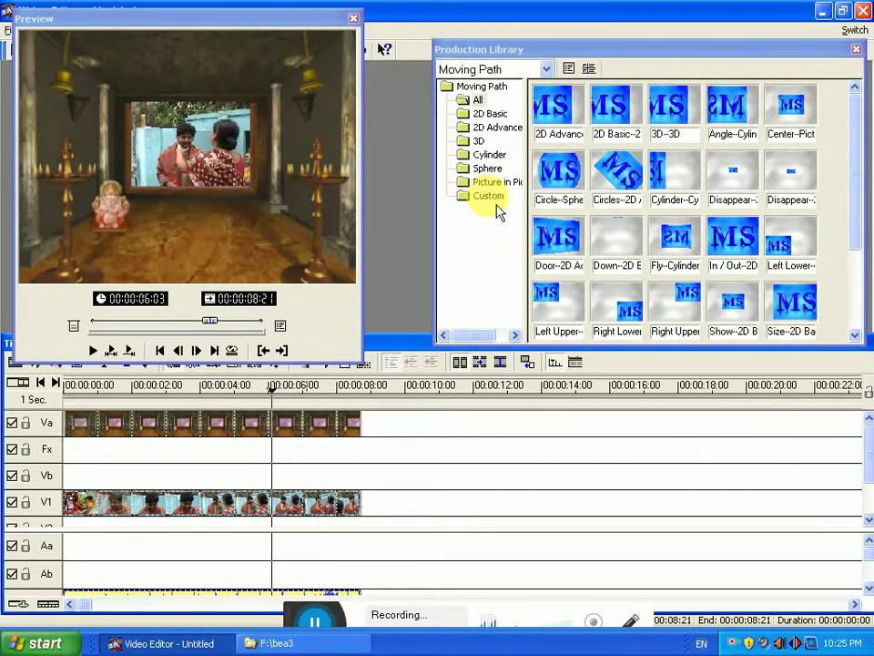
pyautogui.click(221, 504)
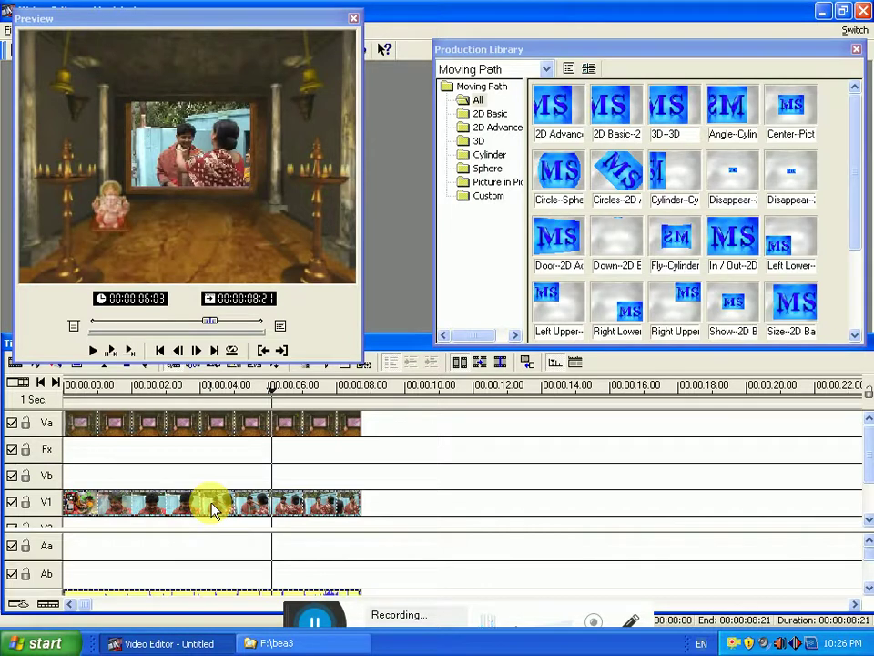
pyautogui.rightClick(212, 507)
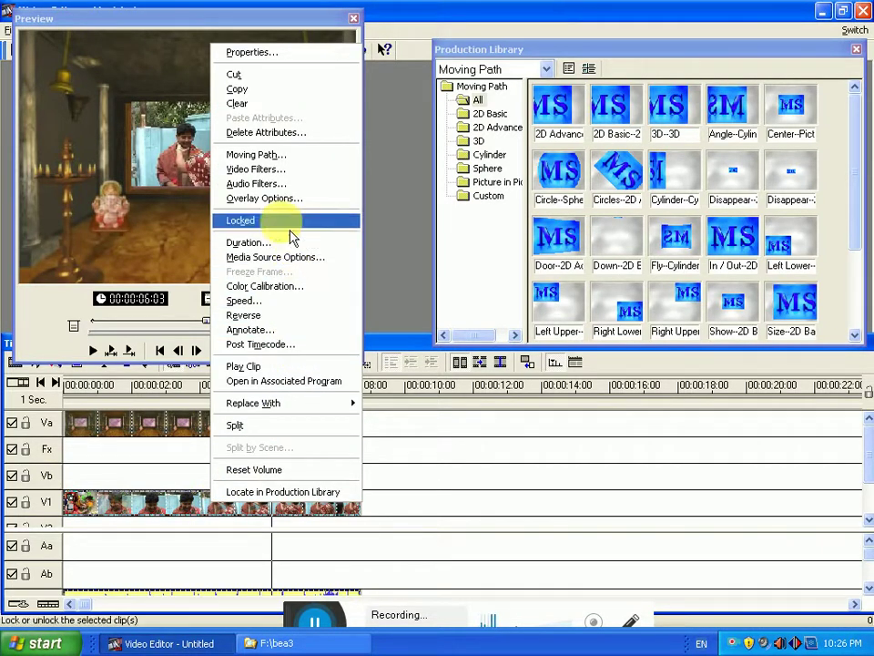
pyautogui.click(255, 155)
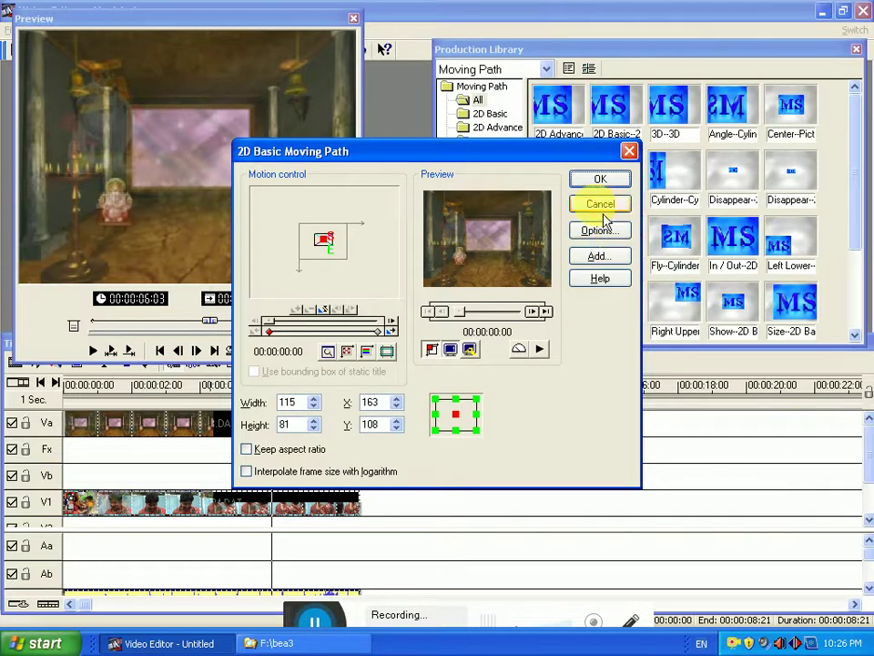
pyautogui.click(603, 260)
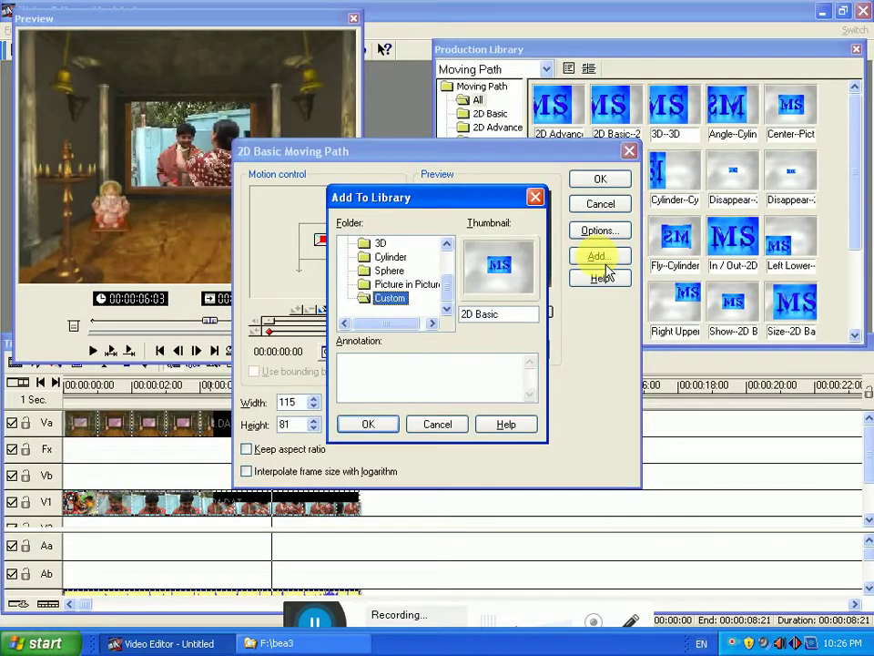
pyautogui.click(375, 435)
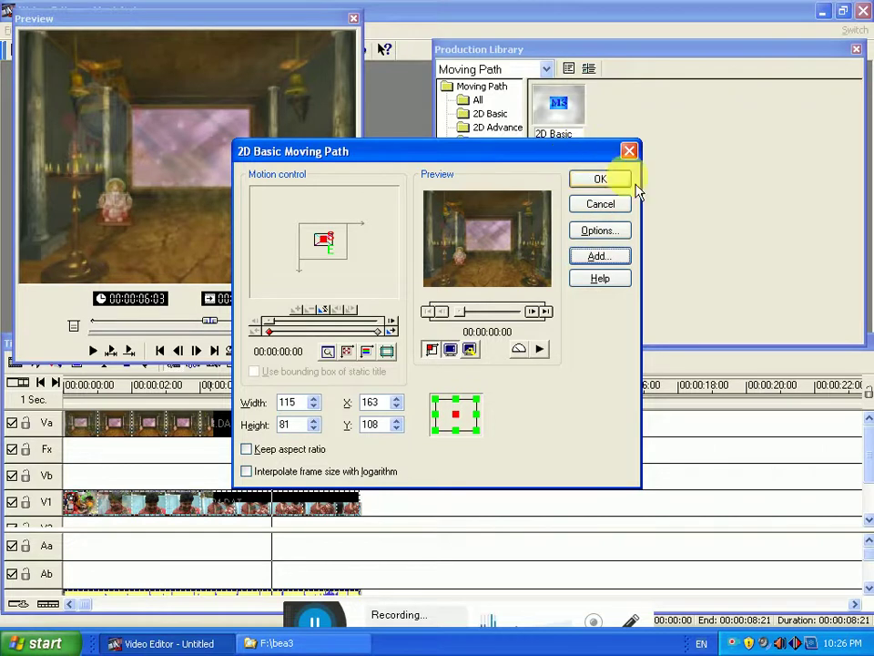
pyautogui.click(629, 151)
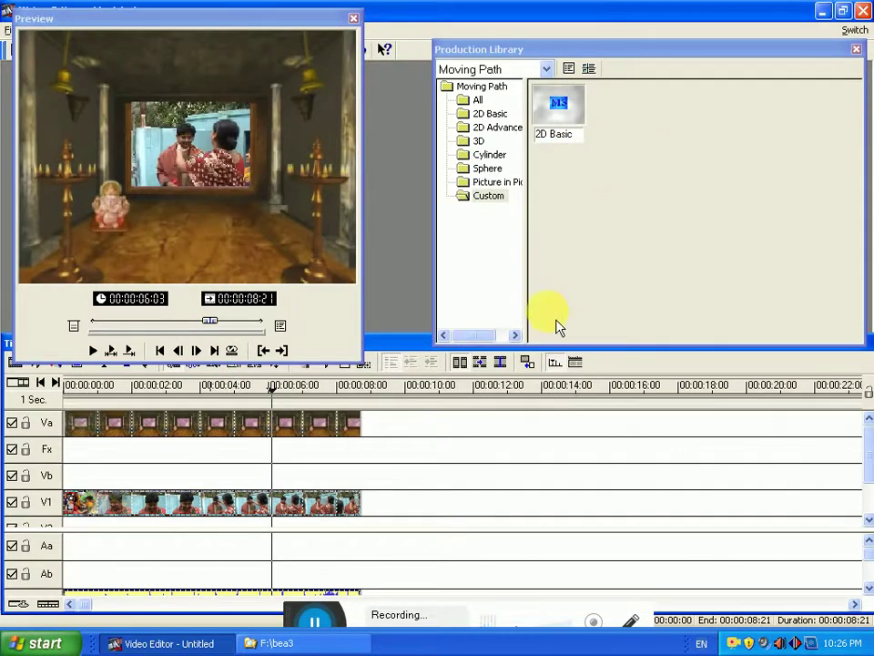
pyautogui.click(492, 200)
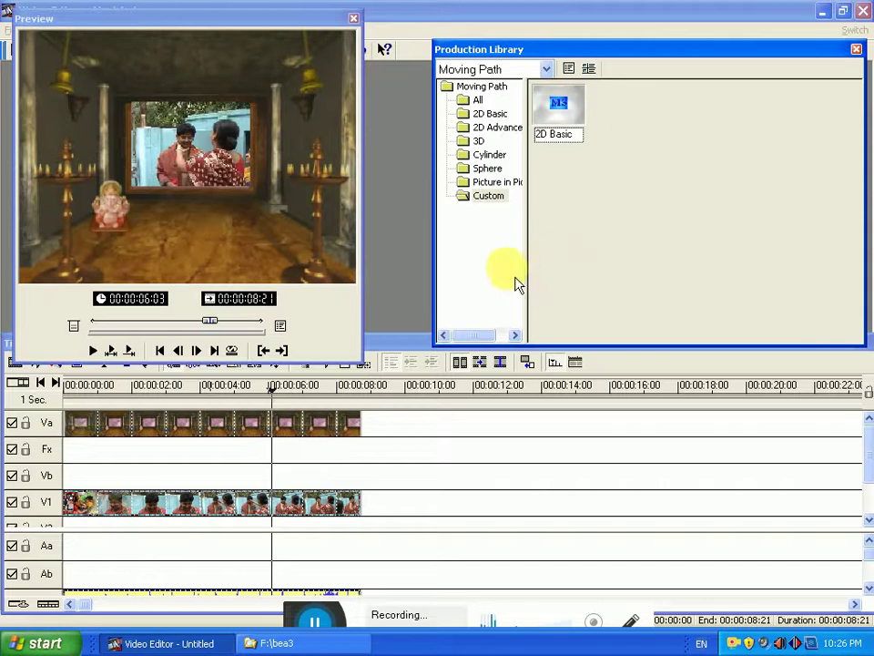
# - Duplicate the background clip on track Va and place the copy on the same track at 00:00:10:07
pyautogui.click(204, 424)
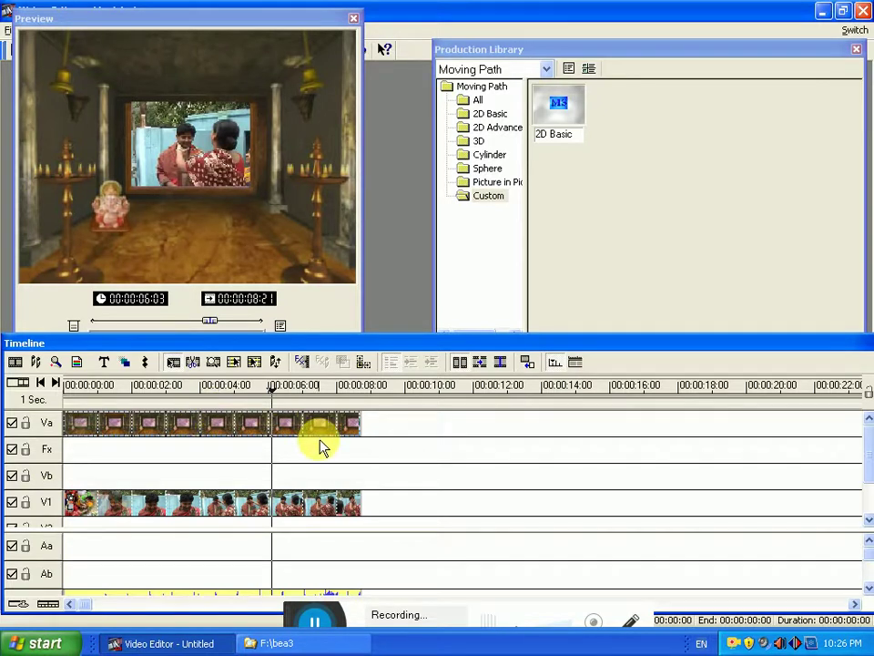
pyautogui.moveTo(558, 113); pyautogui.dragTo(301, 451)
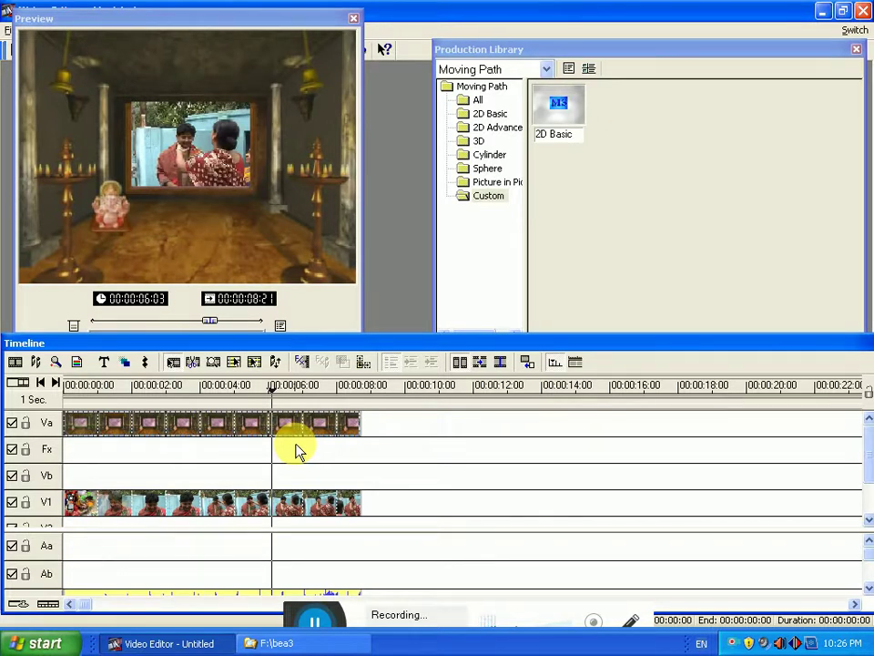
pyautogui.click(294, 451)
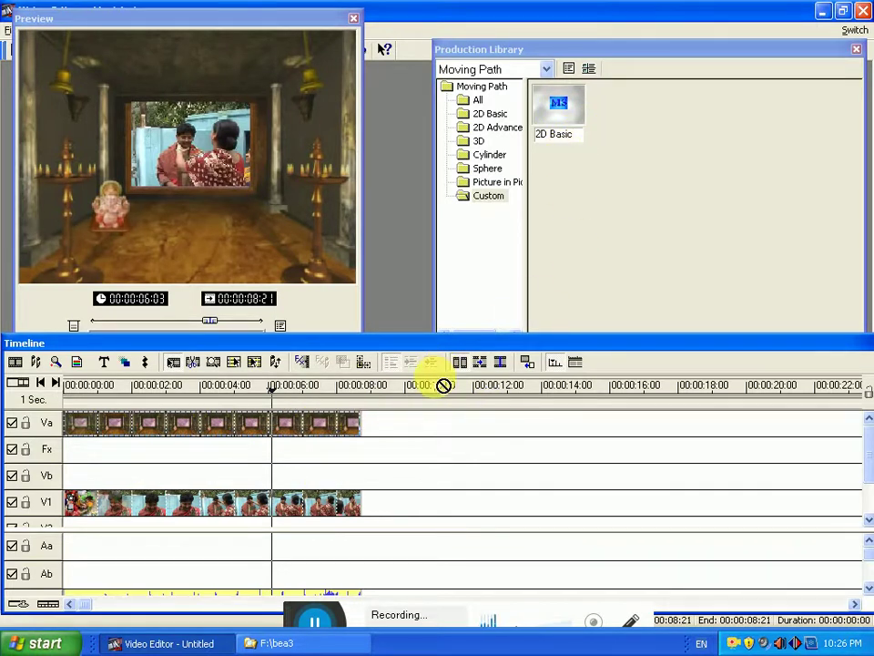
pyautogui.click(338, 436)
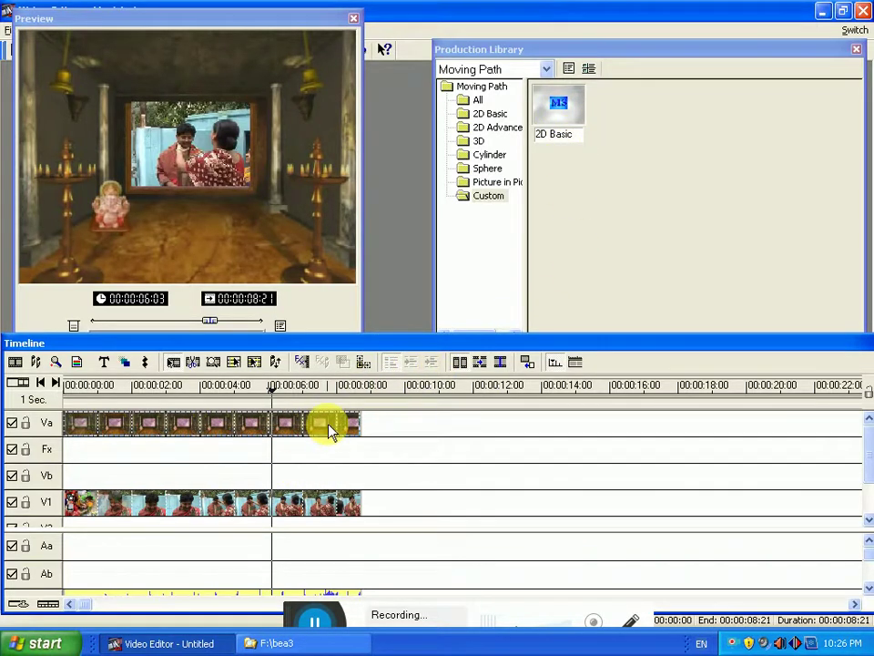
pyautogui.moveTo(330, 428); pyautogui.dragTo(437, 427)
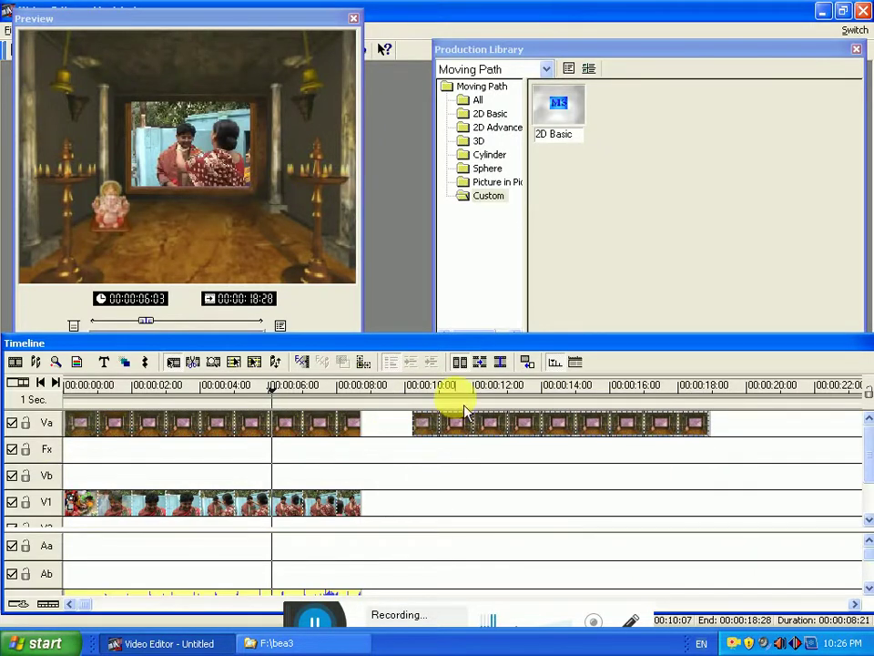
pyautogui.moveTo(415, 383); pyautogui.dragTo(467, 400)
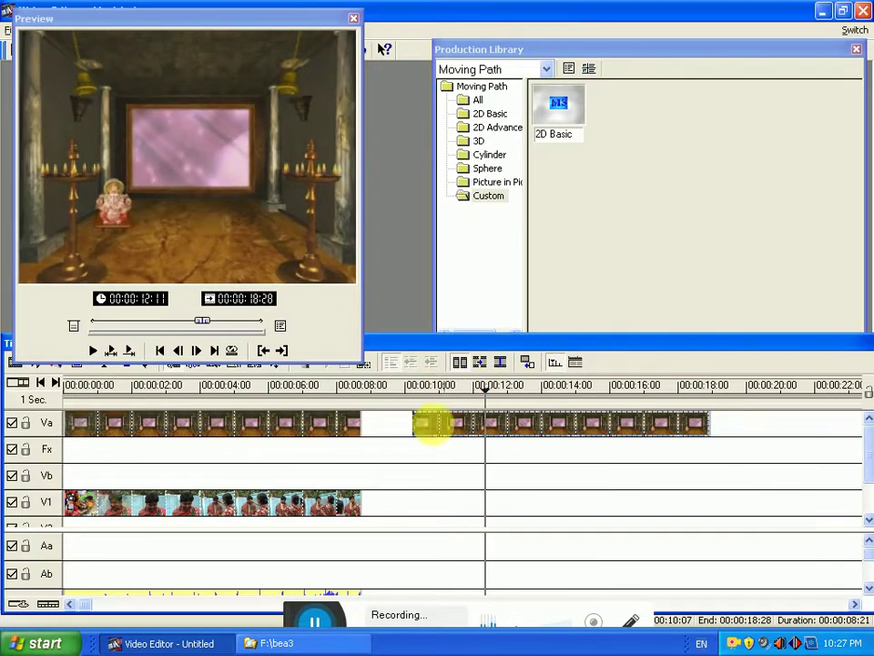
# - Insert the video file AVSEQ09.DAT on track Vb, aligned with the start of the copied background clip
pyautogui.rightClick(504, 503)
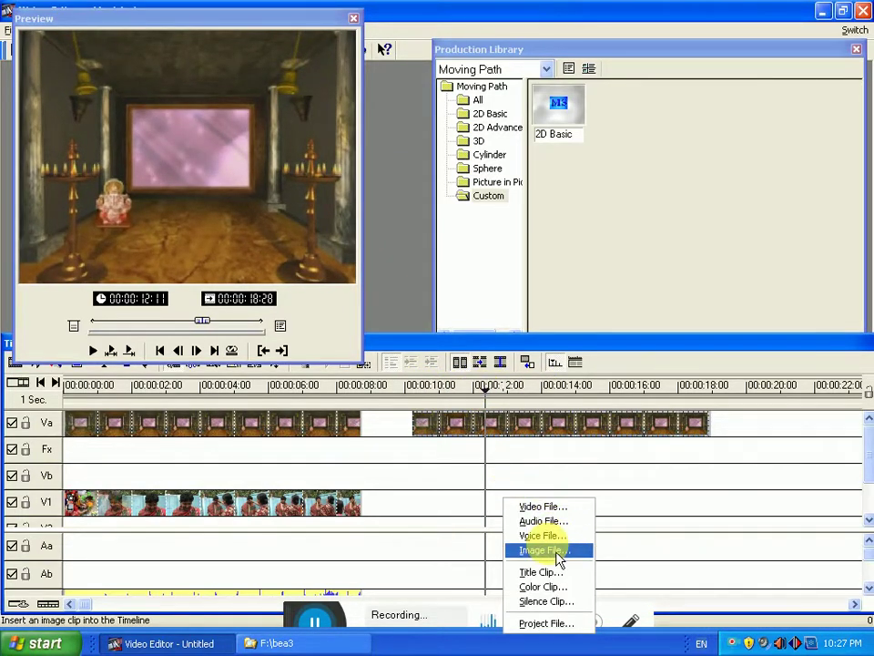
pyautogui.click(551, 507)
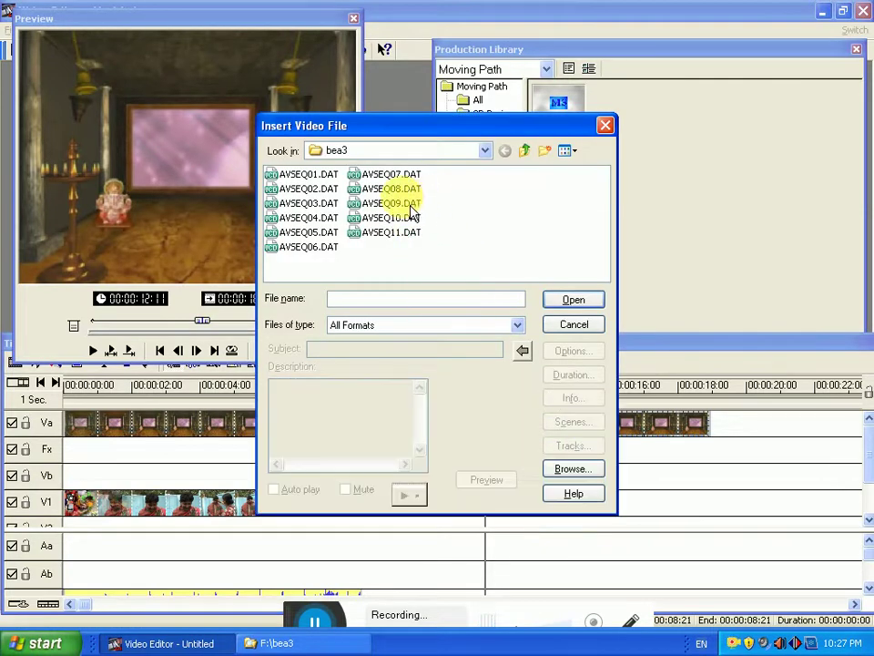
pyautogui.doubleClick(415, 204)
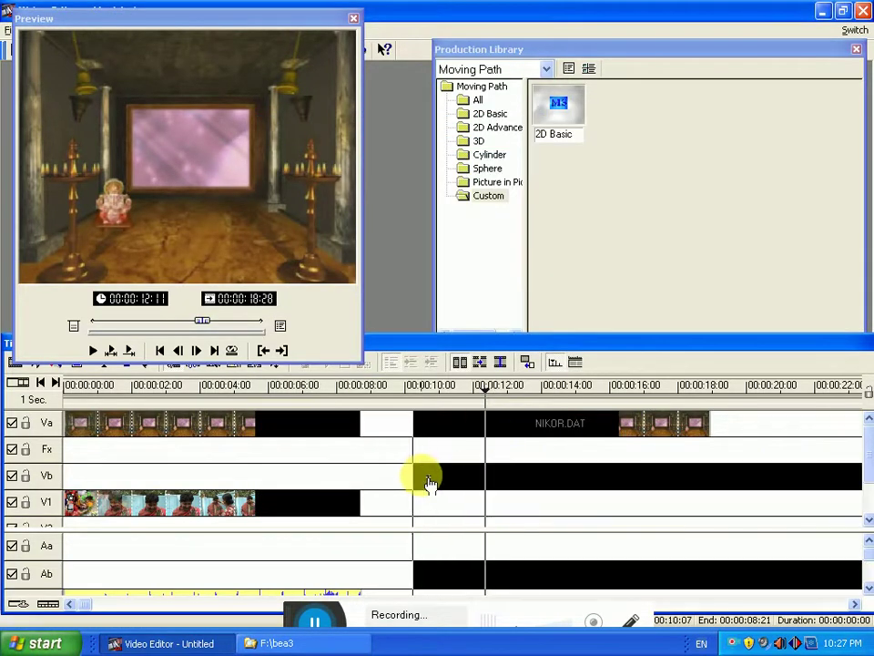
pyautogui.click(424, 478)
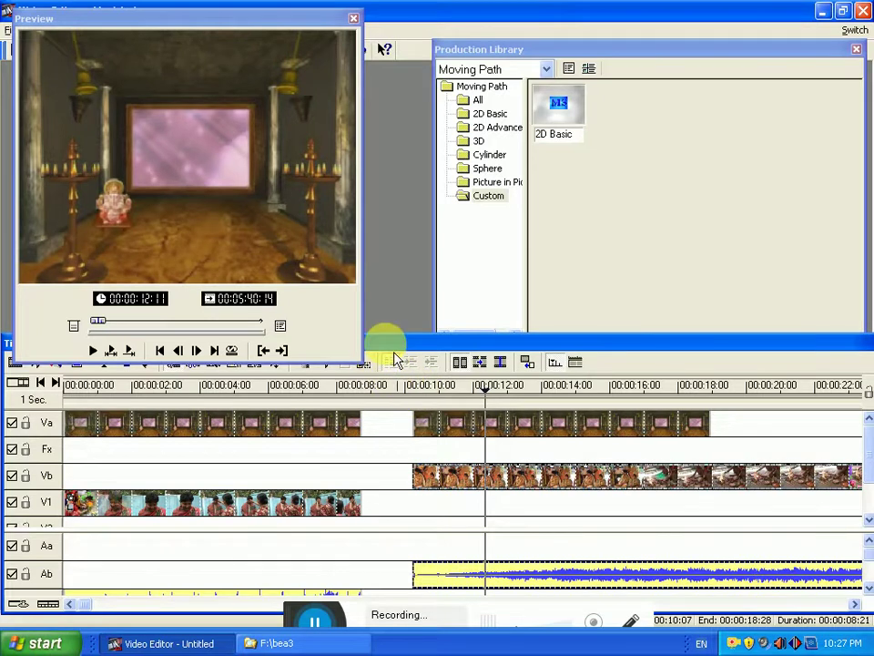
# - Cut off the excess of the Vb clip and extend its end to match the background copy at 00:00:18:28
pyautogui.click(397, 344)
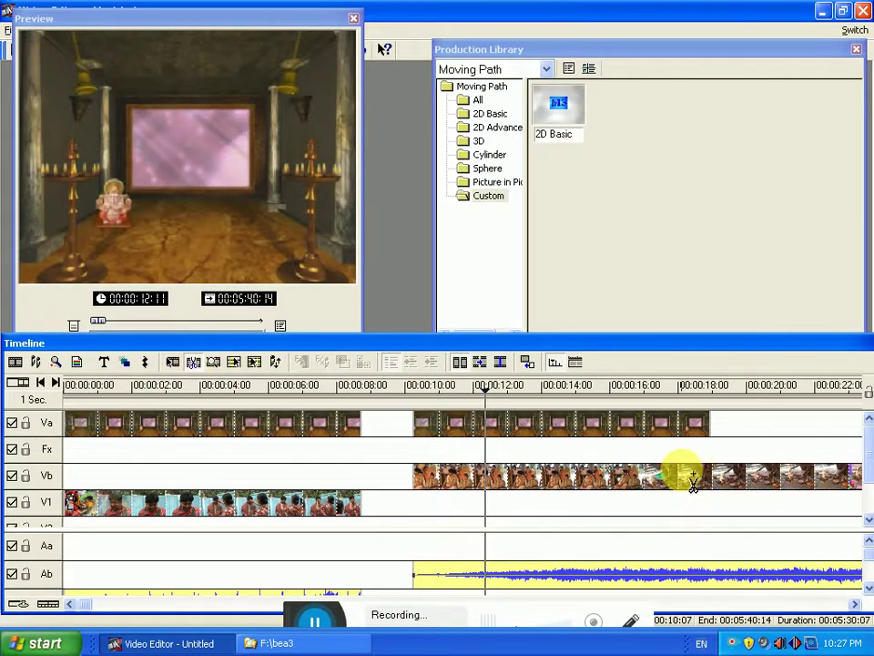
pyautogui.click(771, 474)
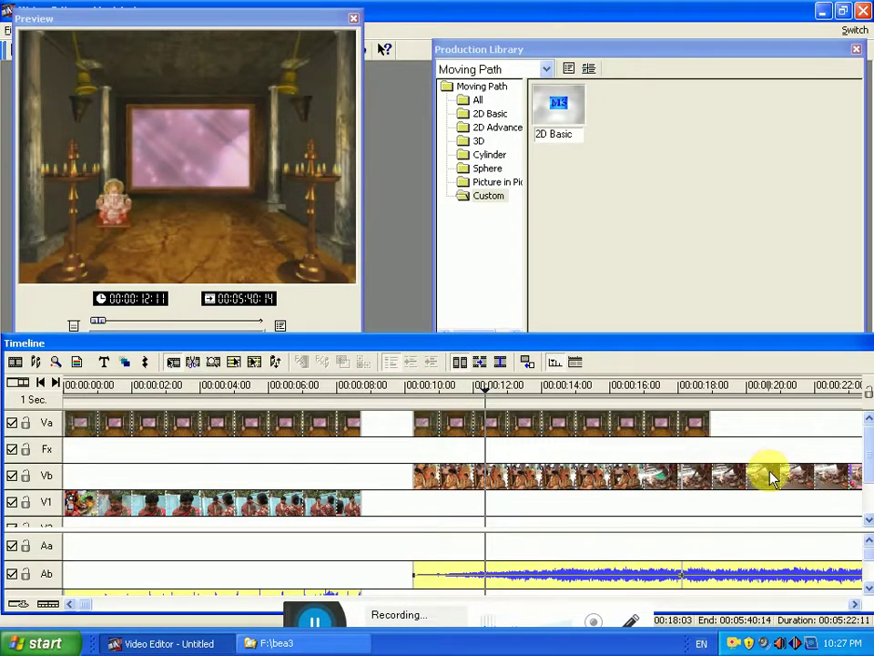
pyautogui.press('Delete')
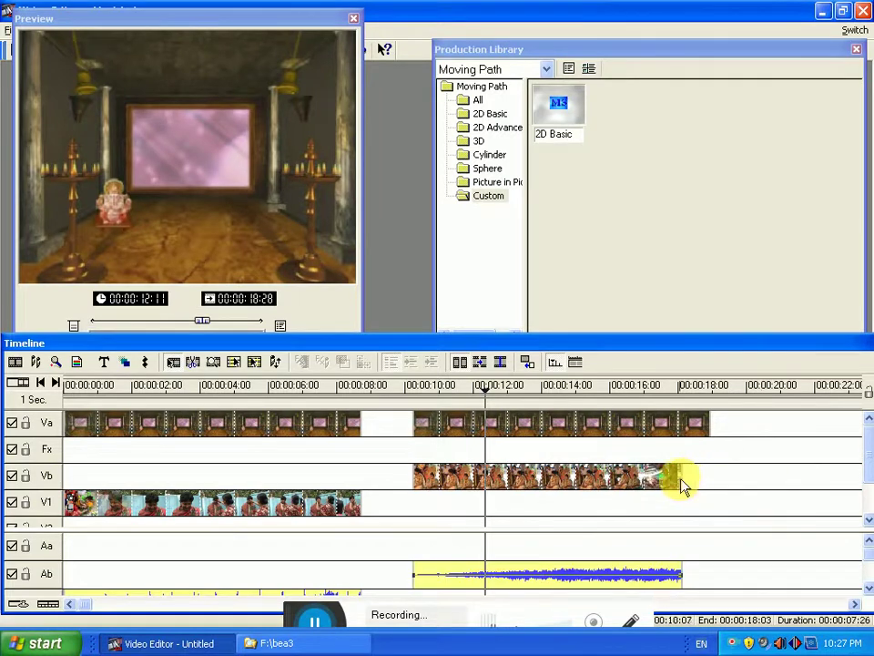
pyautogui.moveTo(693, 484); pyautogui.dragTo(716, 482)
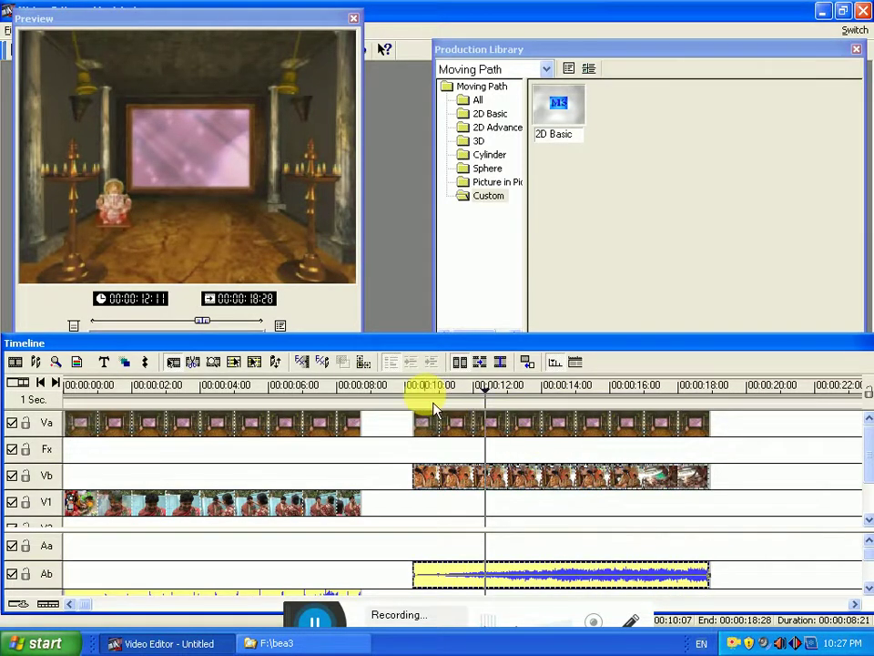
# - Apply the saved custom 2D Basic moving path to the Vb clip, keeping its stored size and position
pyautogui.moveTo(407, 386); pyautogui.dragTo(436, 385)
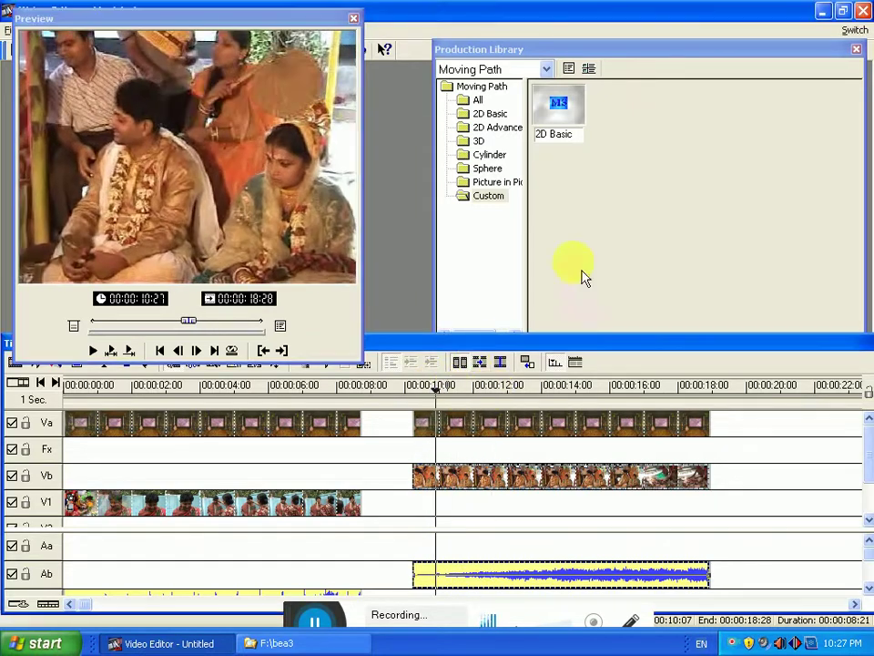
pyautogui.click(570, 117)
pyautogui.moveTo(569, 341); pyautogui.dragTo(552, 482)
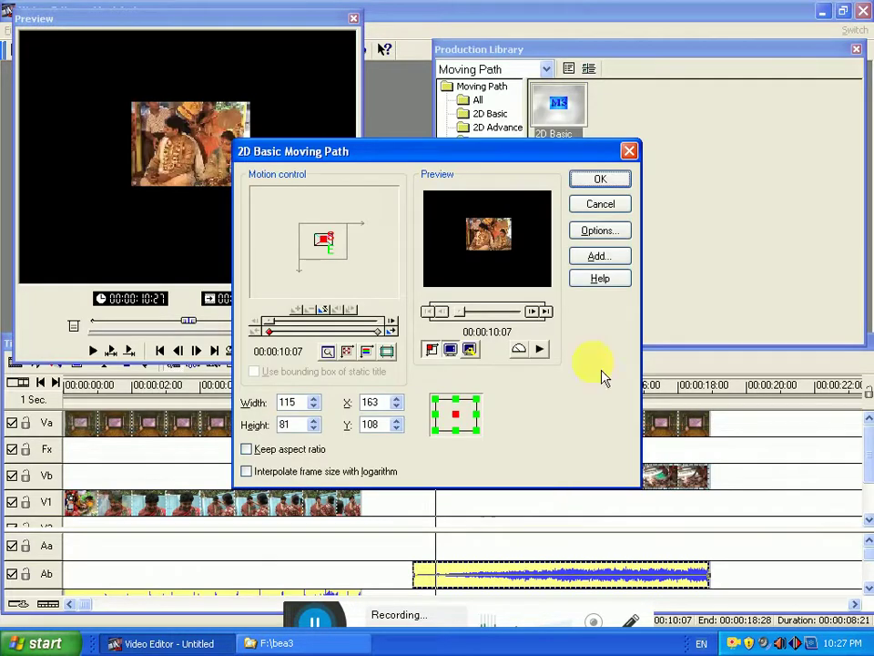
pyautogui.click(612, 182)
# - Move the resized clip from track Vb to V1 and preview it over the background copy
pyautogui.moveTo(422, 385); pyautogui.dragTo(549, 386)
pyautogui.moveTo(471, 475)
pyautogui.mouseDown()
pyautogui.moveTo(475, 503)
pyautogui.moveTo(473, 482)
pyautogui.mouseUp()
pyautogui.click(173, 481)
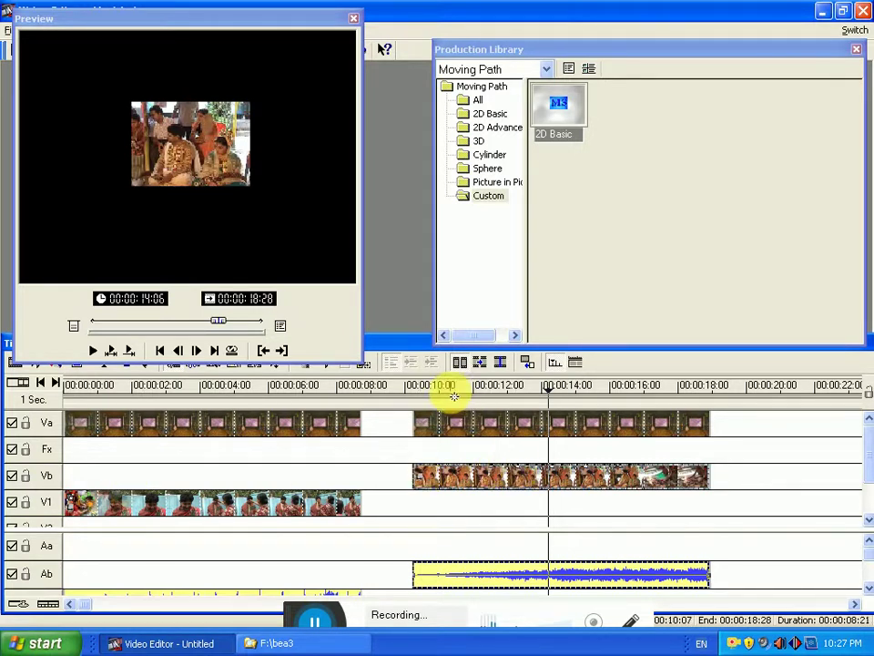
pyautogui.moveTo(425, 389); pyautogui.dragTo(562, 390)
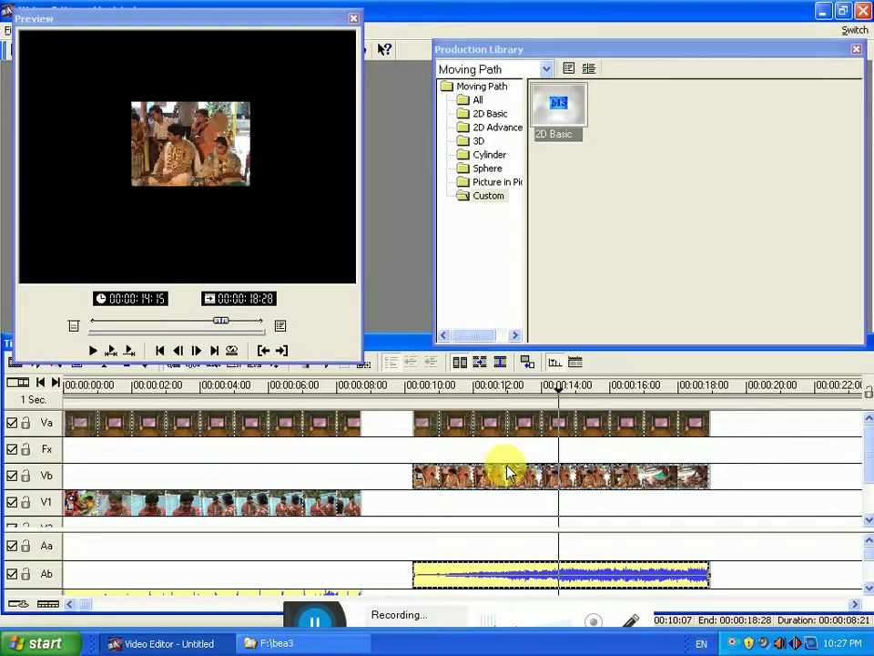
pyautogui.moveTo(508, 475); pyautogui.dragTo(507, 502)
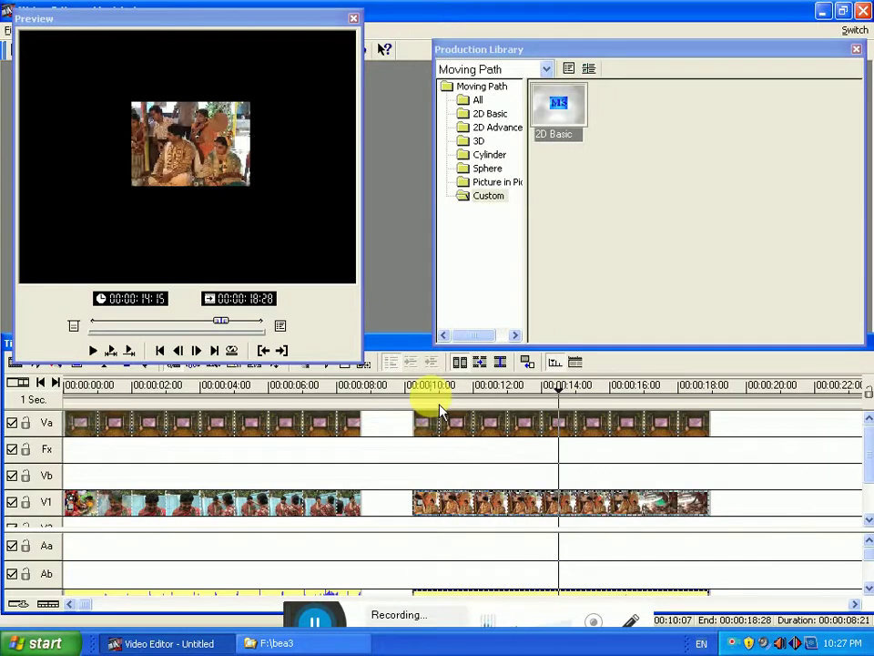
pyautogui.moveTo(414, 389); pyautogui.dragTo(586, 388)
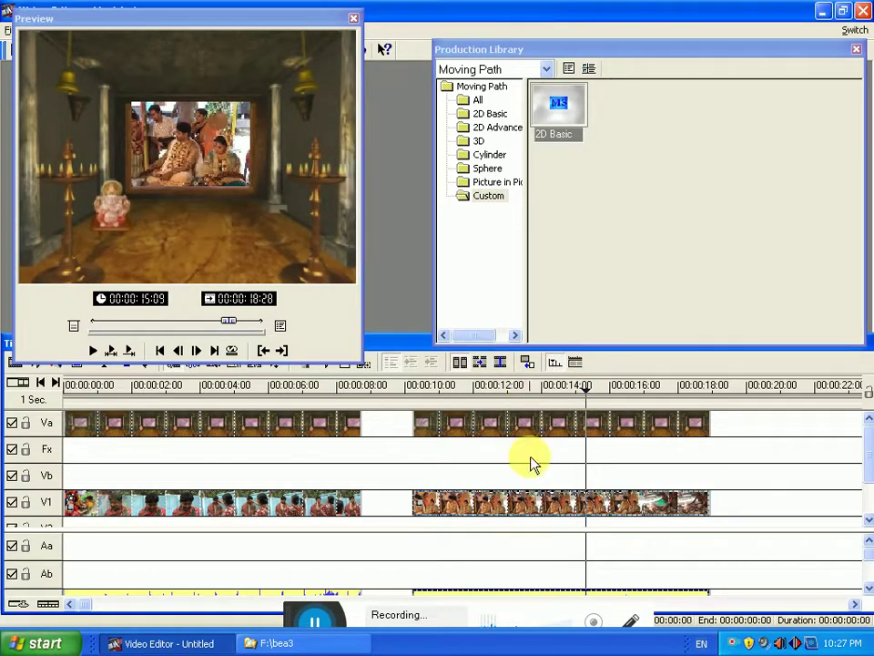
# - Delete the second V1 clip and the copied background clip on track Va
pyautogui.press('Delete')
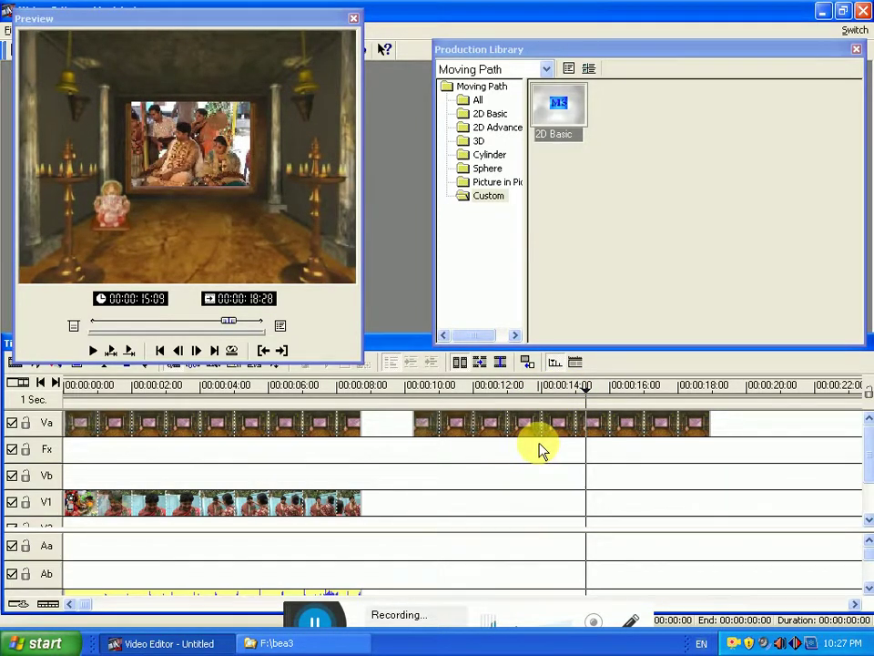
pyautogui.click(534, 426)
pyautogui.press('Delete')
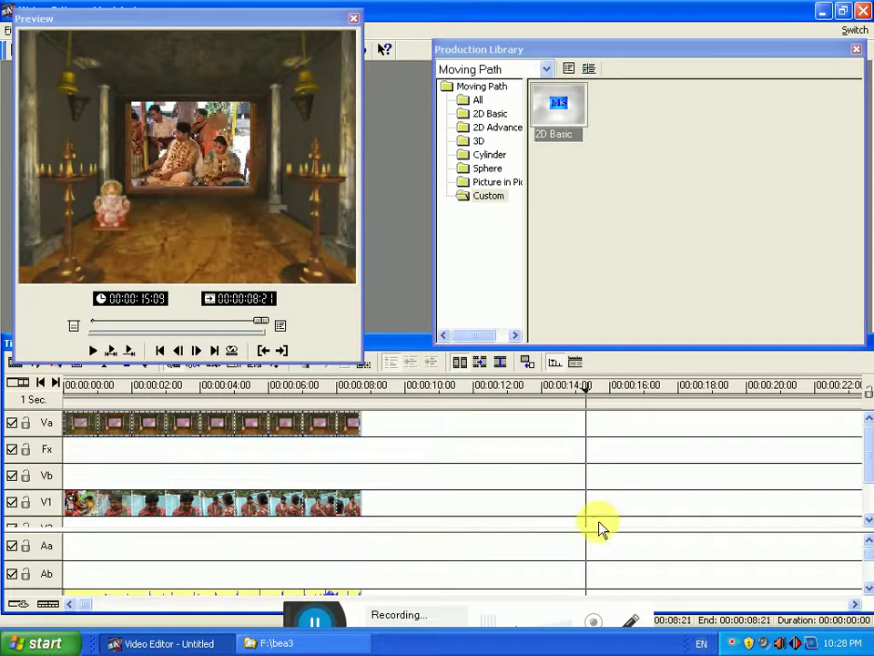
# - Insert IMG_20170328_172330.jpg from the Desktop at the start of track V2 and extend it to 00:00:08:21, matching the clips above
pyautogui.moveTo(670, 538); pyautogui.dragTo(669, 555)
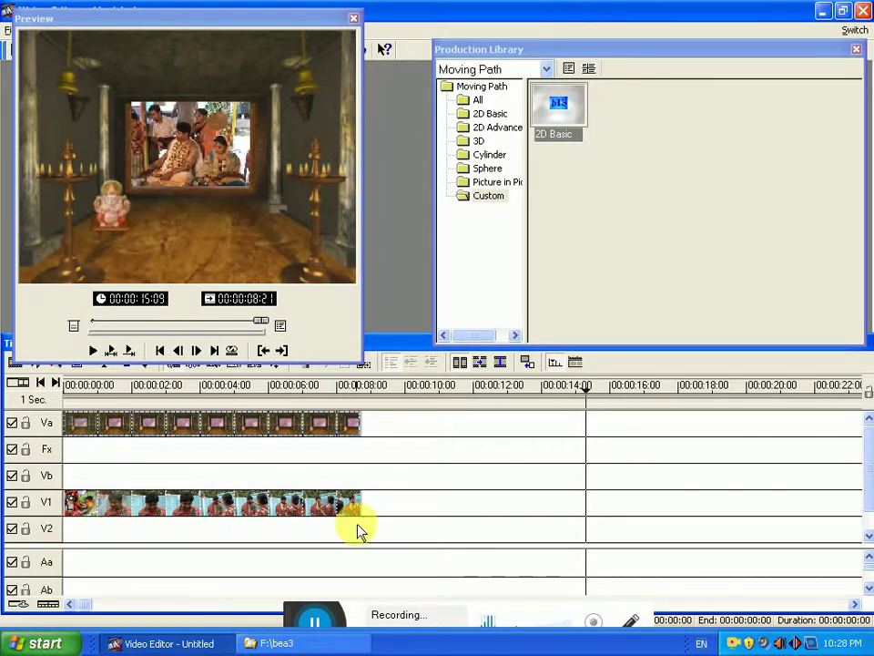
pyautogui.rightClick(431, 537)
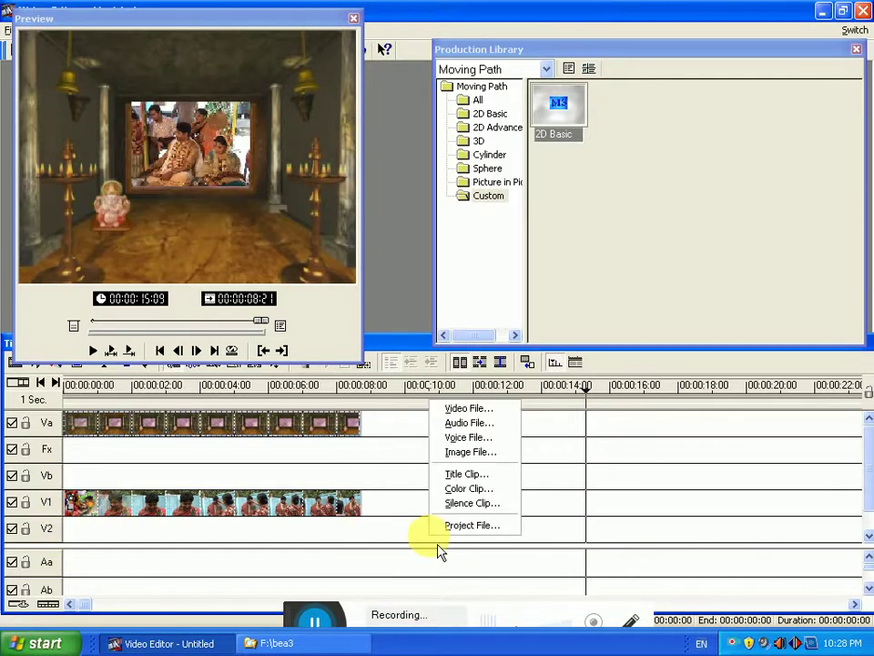
pyautogui.click(469, 454)
pyautogui.click(473, 184)
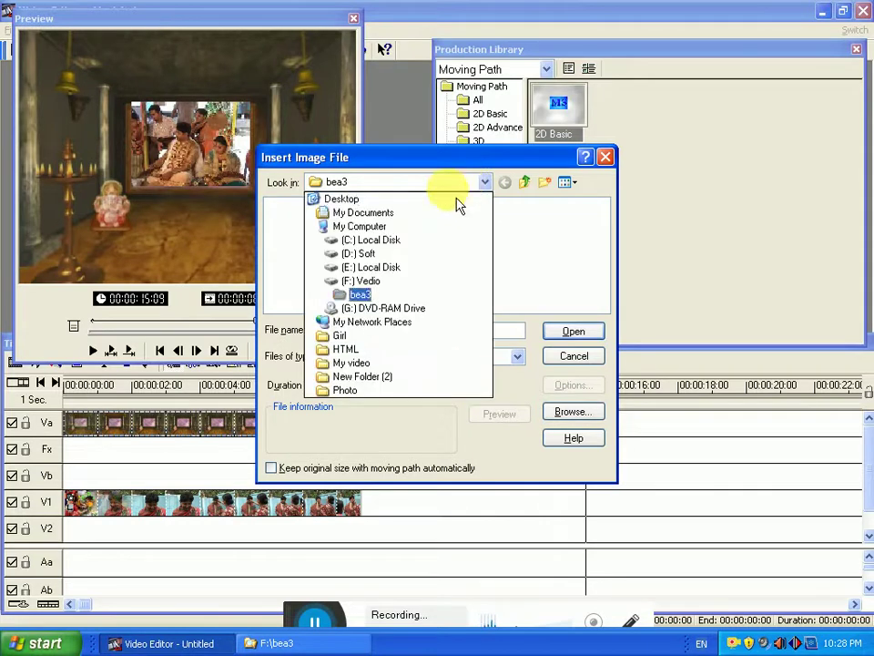
pyautogui.click(439, 202)
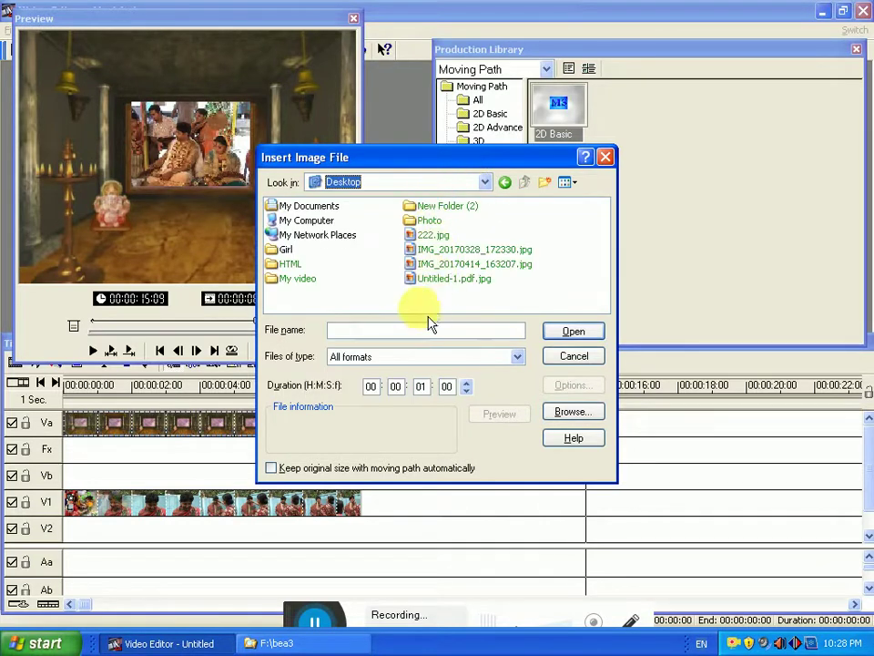
pyautogui.doubleClick(449, 251)
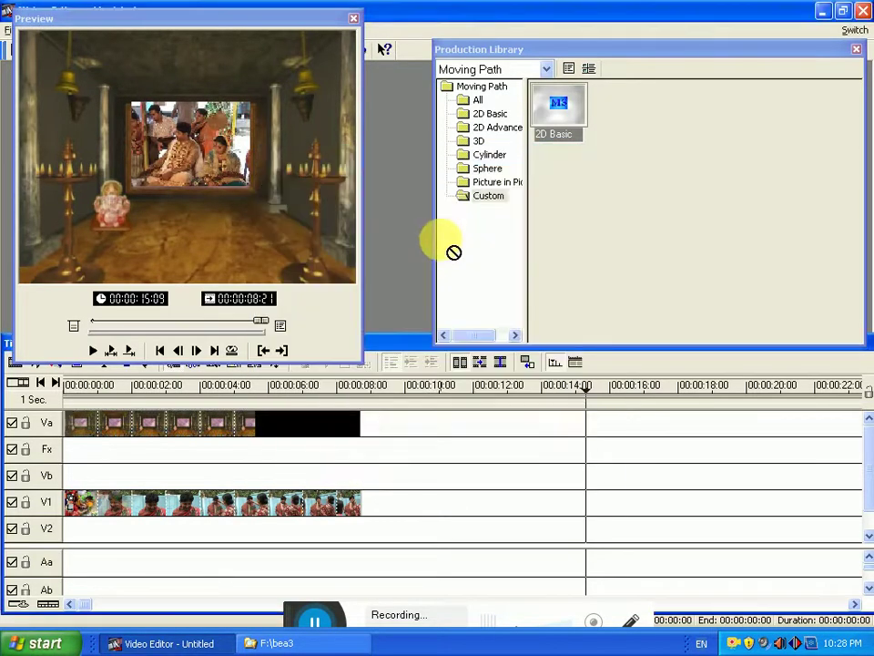
pyautogui.click(76, 536)
pyautogui.moveTo(107, 538); pyautogui.dragTo(362, 537)
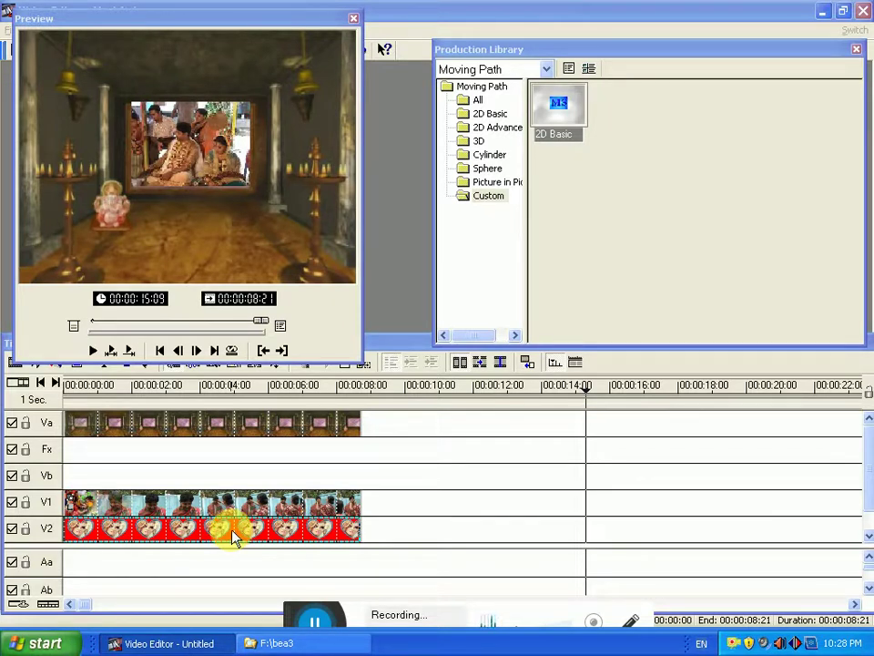
# - Scrub the timeline to check the V2 image, and examine the moving path presets in the 3D, All and 2D Basic categories
pyautogui.click(156, 451)
pyautogui.moveTo(71, 385); pyautogui.dragTo(195, 385)
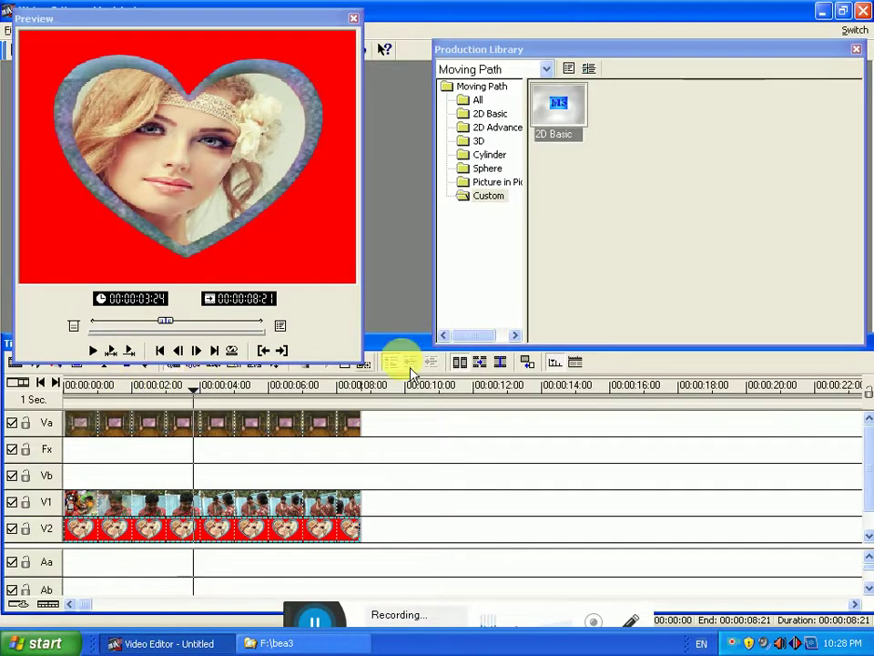
pyautogui.click(160, 386)
pyautogui.moveTo(160, 386); pyautogui.dragTo(259, 384)
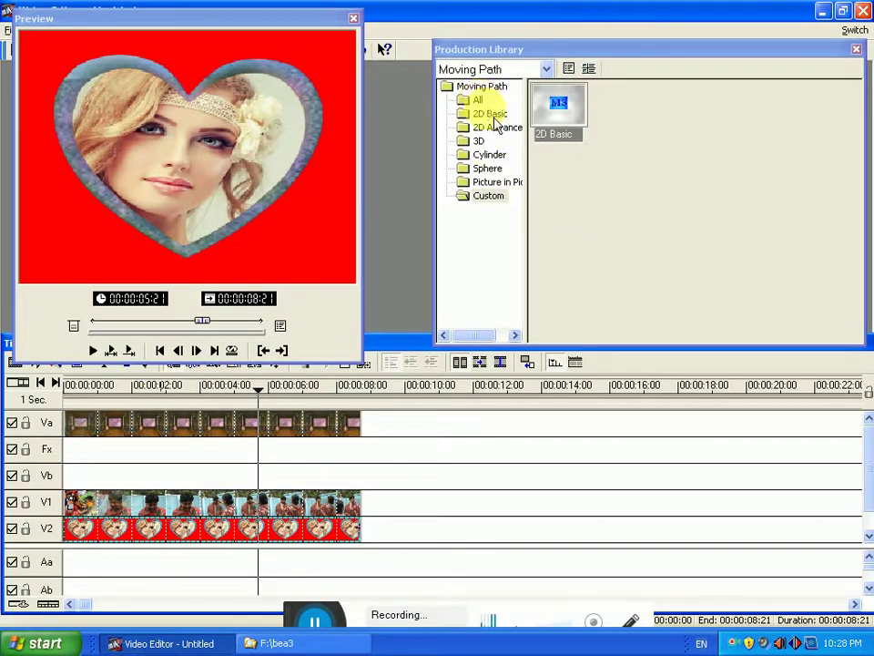
pyautogui.click(480, 141)
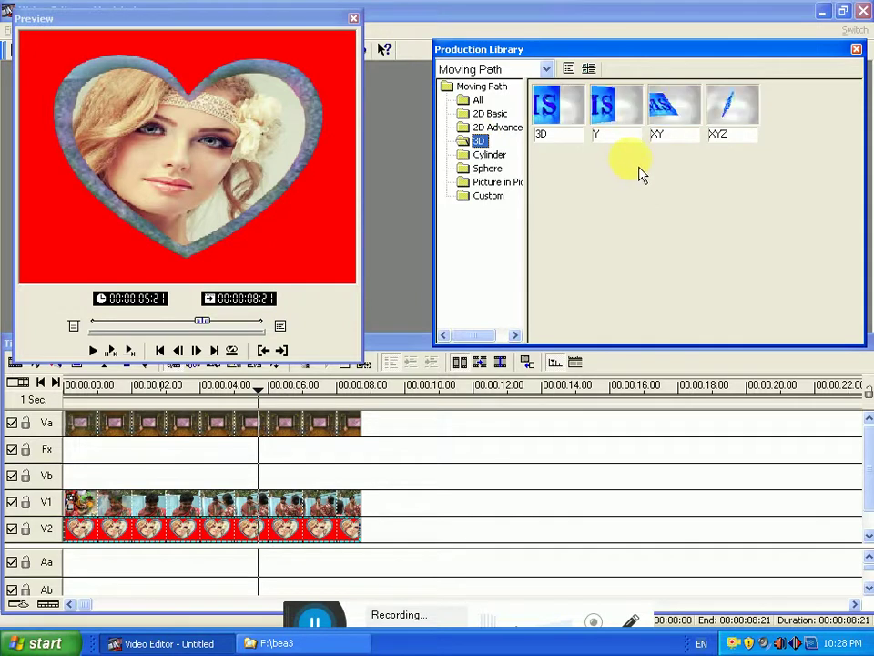
pyautogui.click(481, 101)
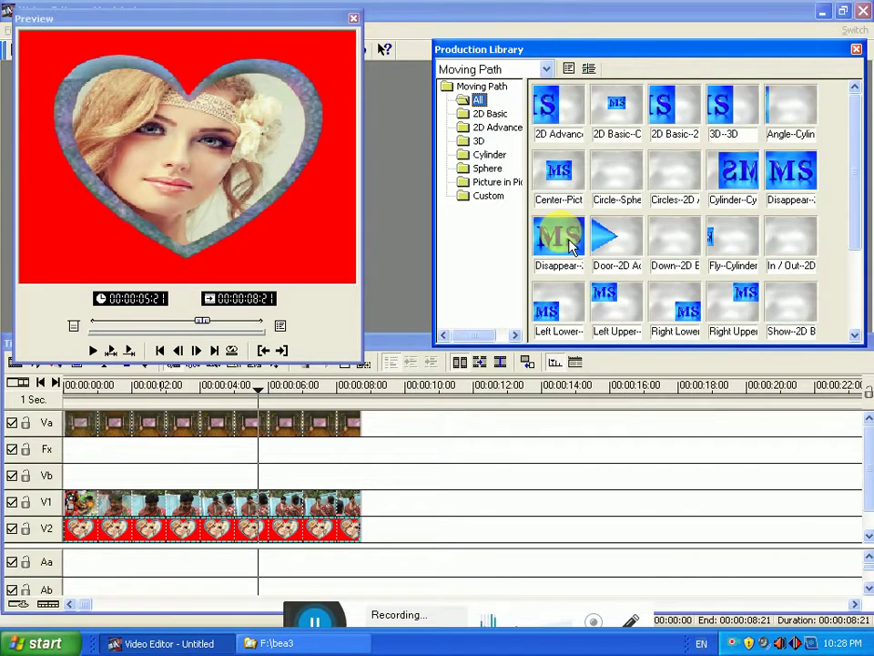
pyautogui.click(568, 244)
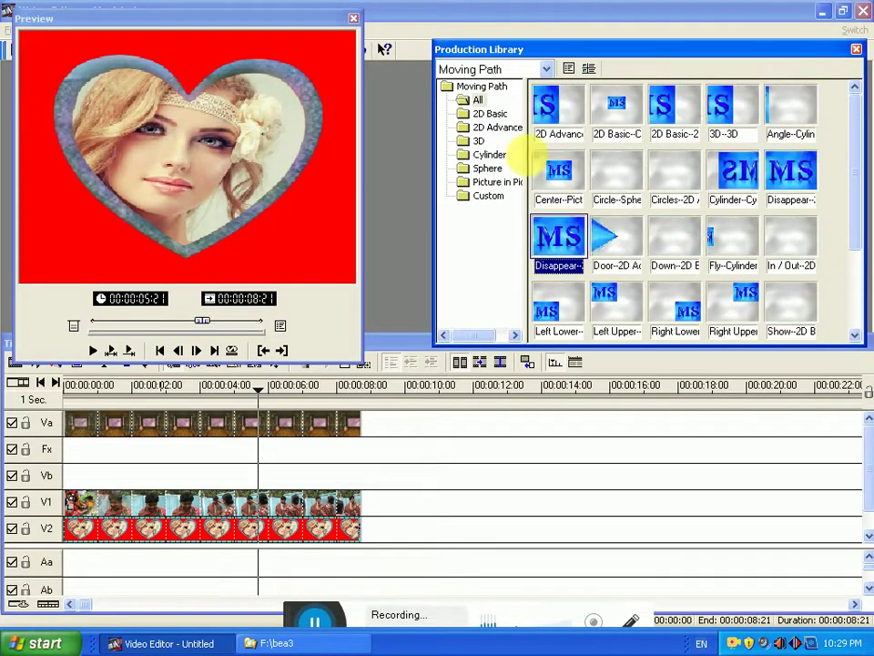
pyautogui.click(479, 142)
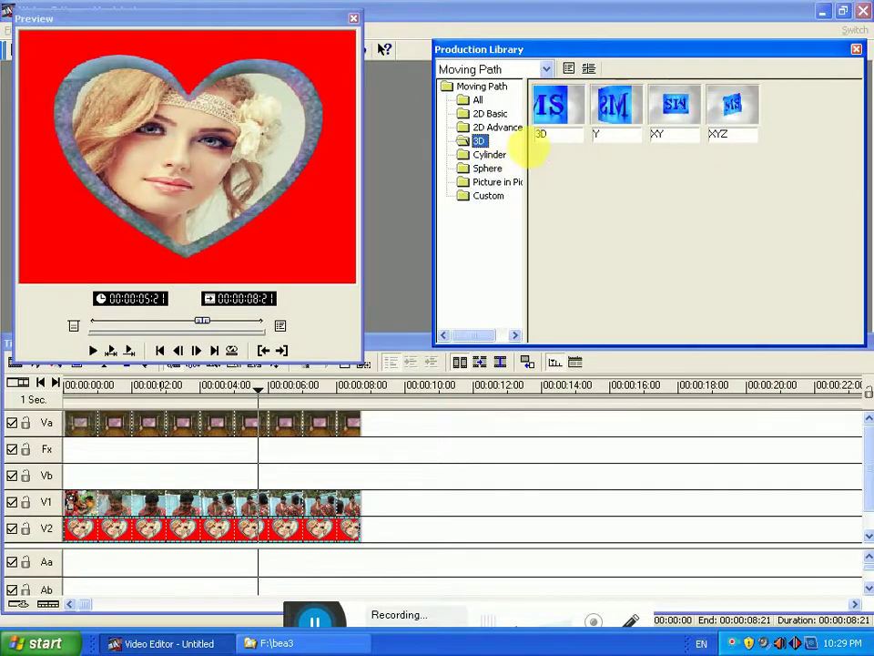
pyautogui.click(492, 116)
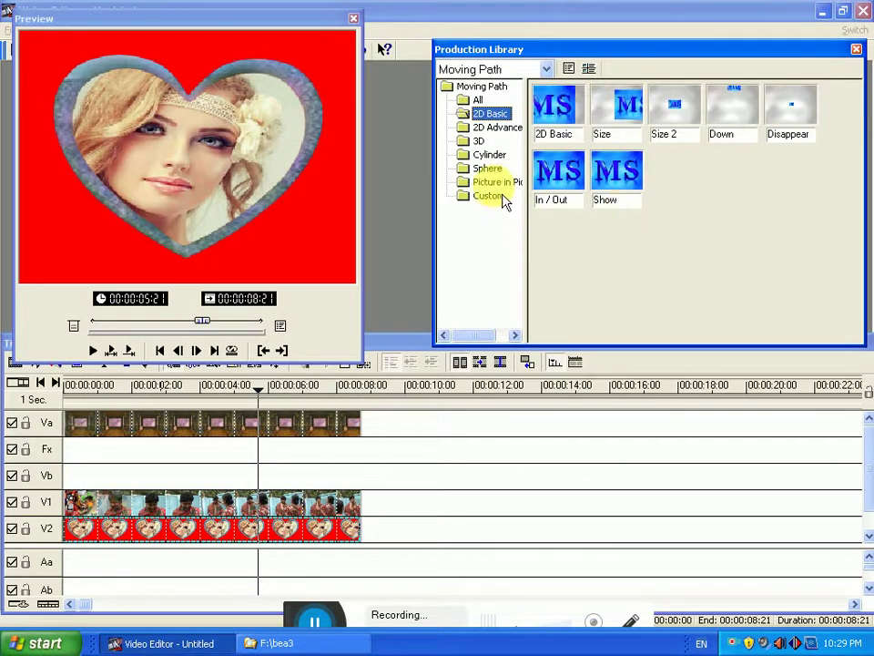
# - Apply the 2D Advanced moving path Circles to the V2 image, keeping its preset values, and preview the motion
pyautogui.click(490, 129)
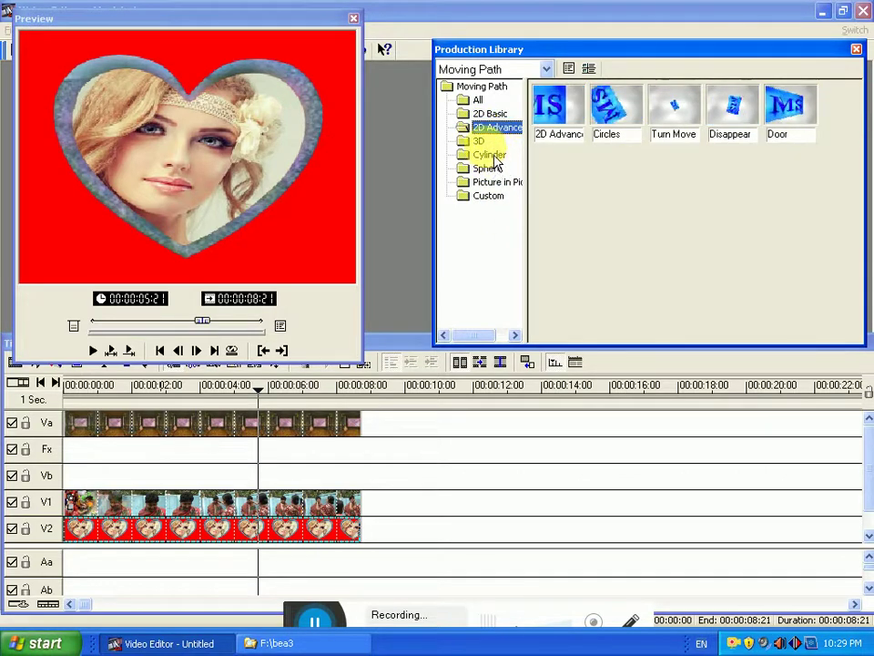
pyautogui.click(638, 132)
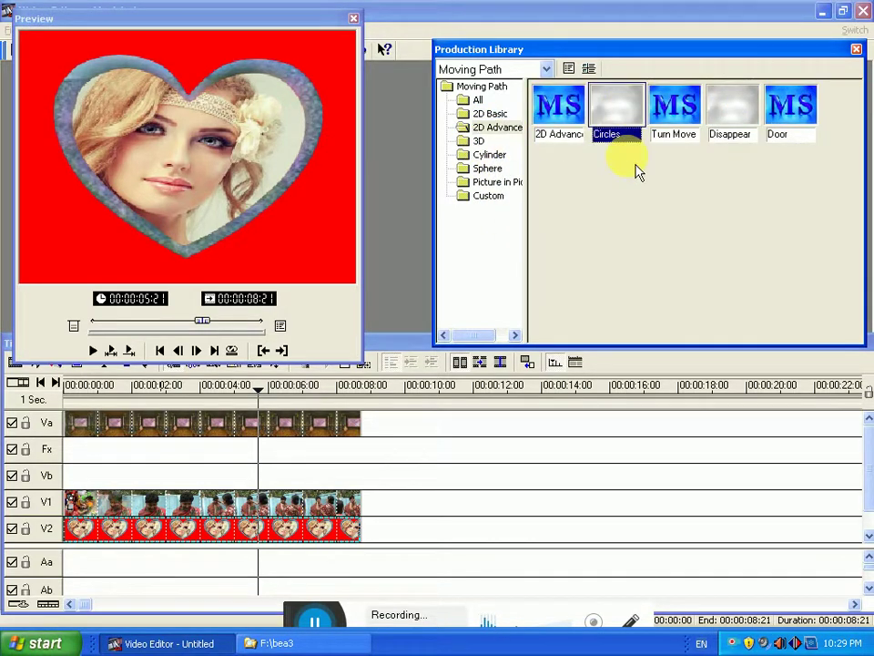
pyautogui.moveTo(636, 134); pyautogui.dragTo(179, 533)
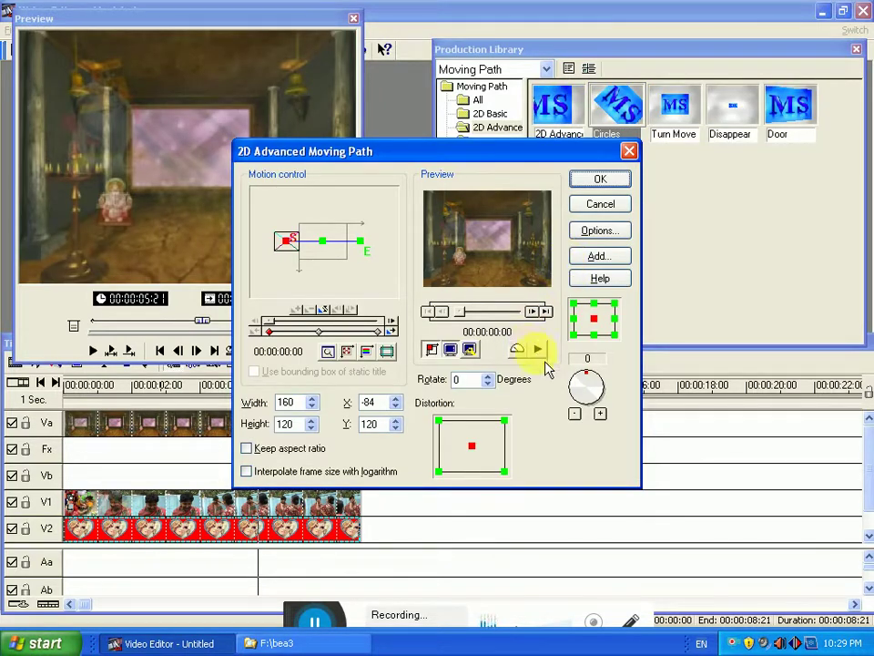
pyautogui.click(546, 361)
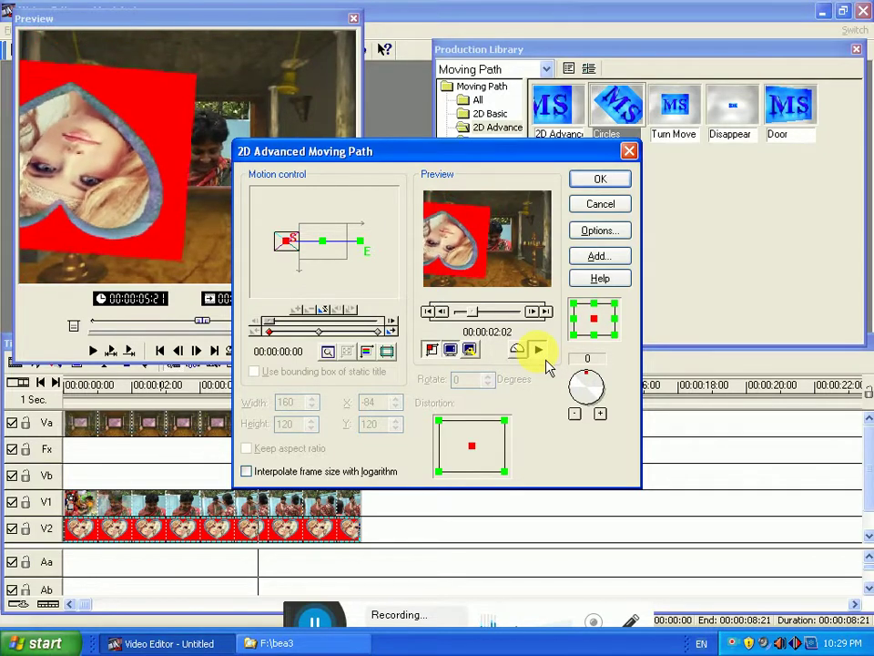
pyautogui.click(539, 352)
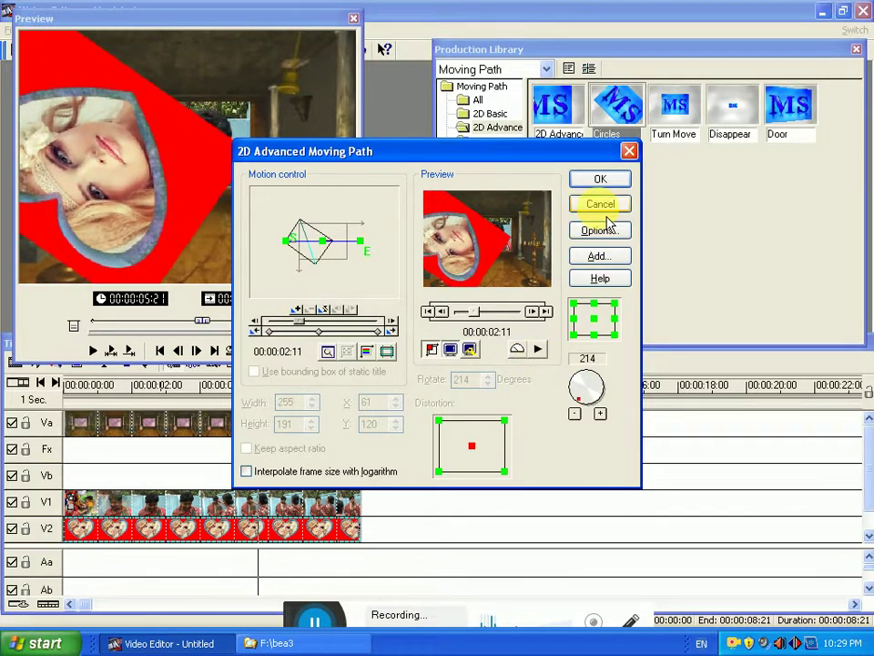
pyautogui.click(602, 180)
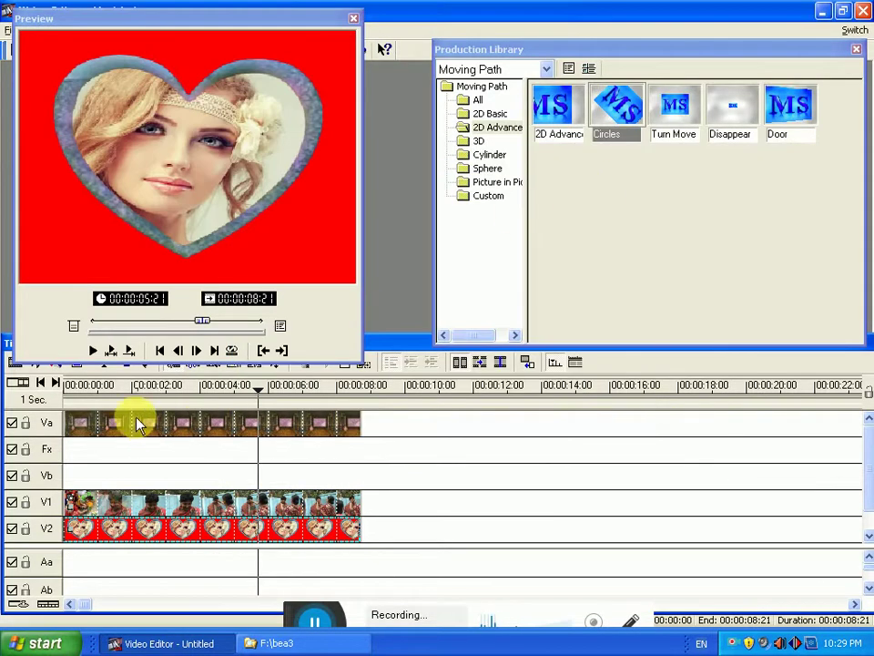
pyautogui.click(90, 385)
pyautogui.moveTo(94, 386); pyautogui.dragTo(197, 390)
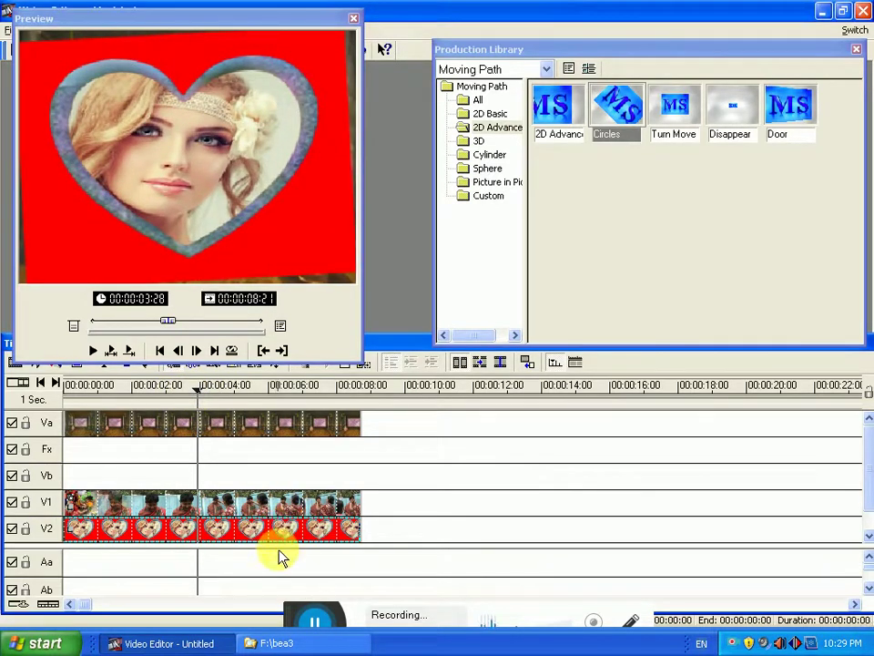
# - Key out the V2 image's red background in its overlay options with a Color Key of R 254, G 0, B 0
pyautogui.click(263, 526)
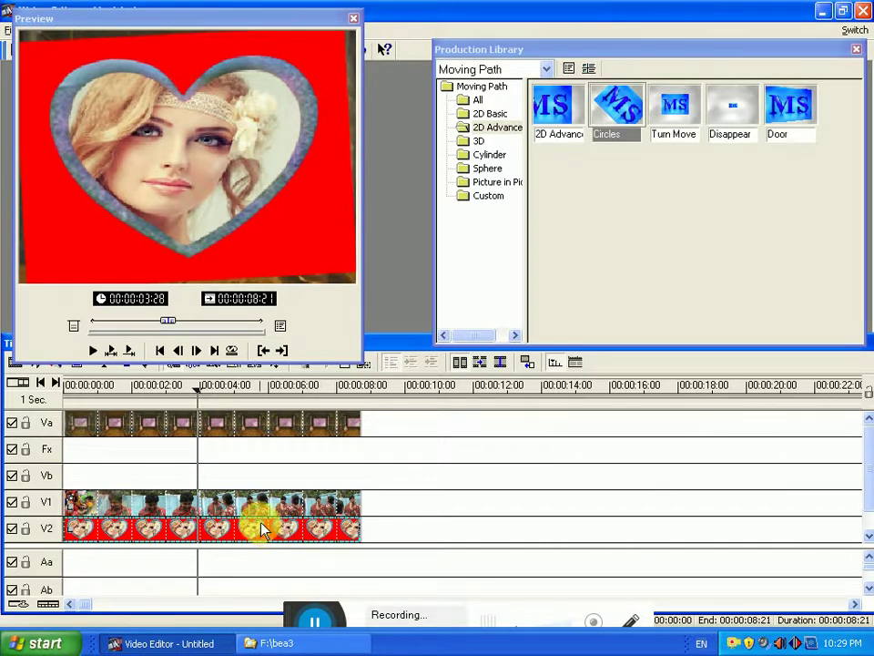
pyautogui.rightClick(267, 531)
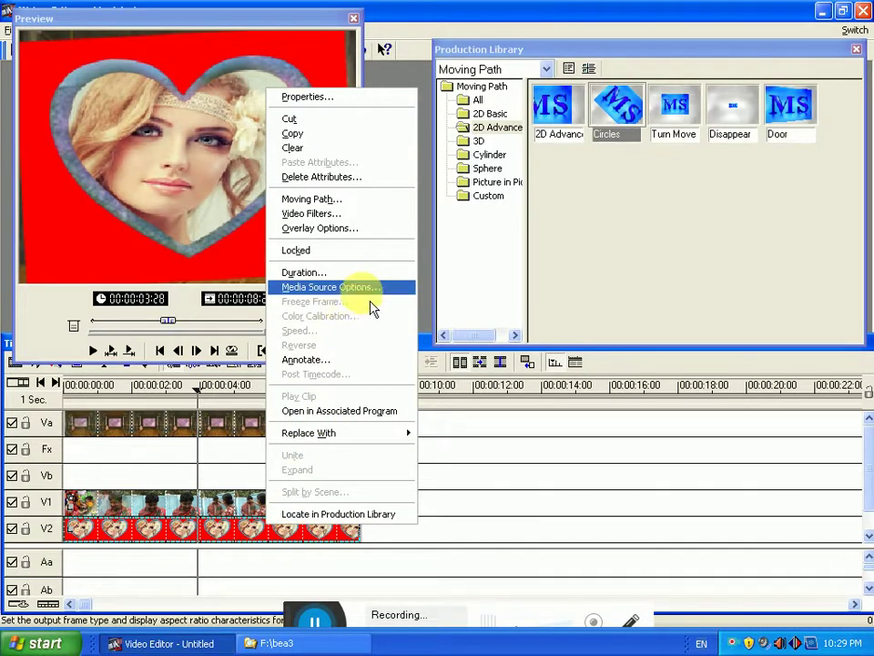
pyautogui.click(344, 228)
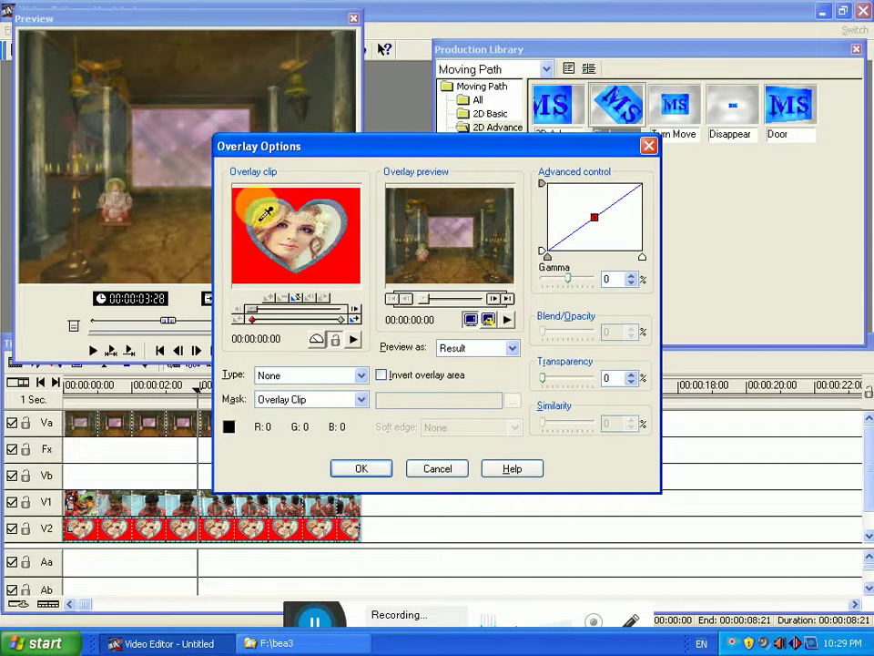
pyautogui.click(352, 269)
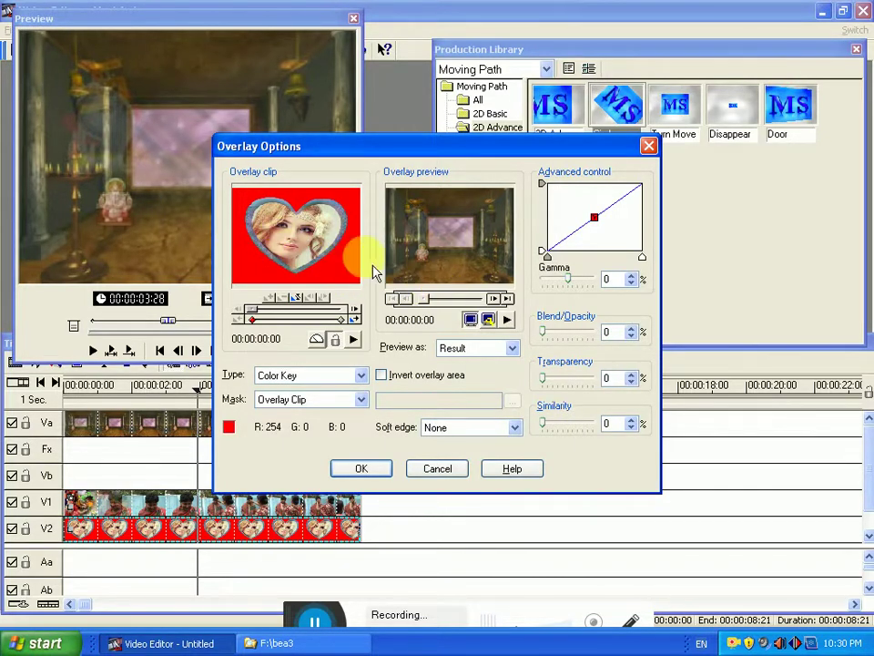
pyautogui.moveTo(429, 297); pyautogui.dragTo(448, 299)
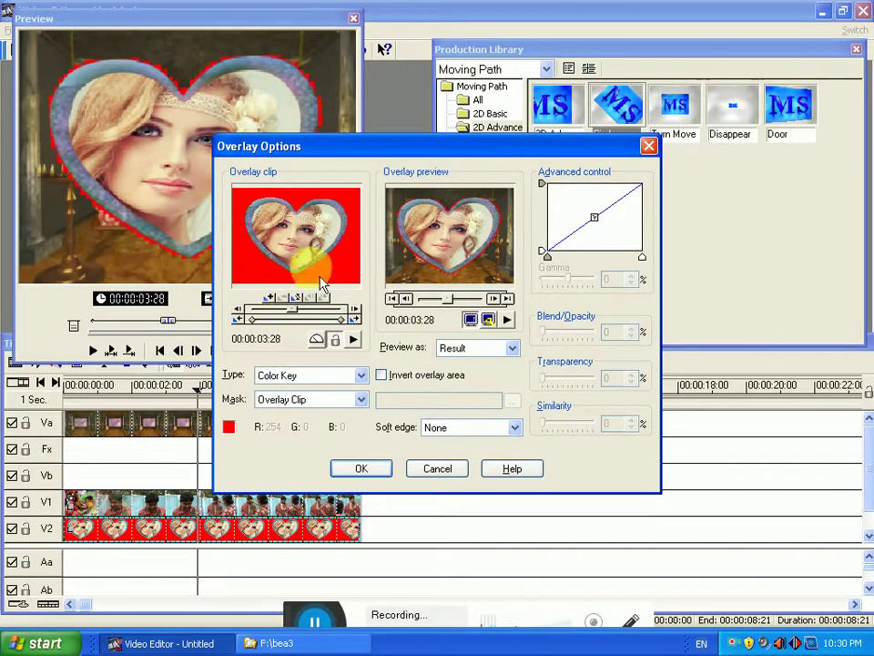
pyautogui.click(373, 475)
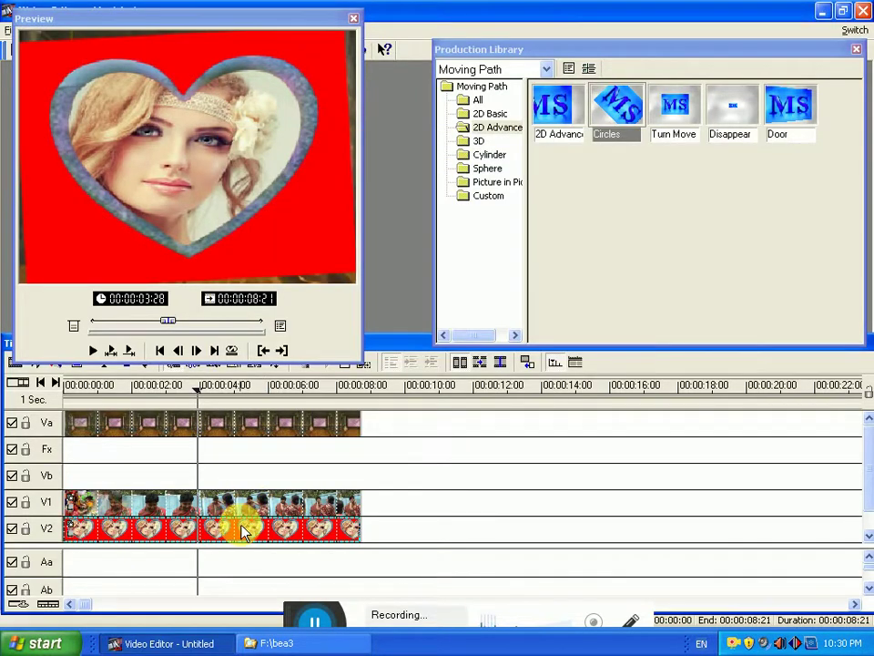
# - Add a keyframe at 00:00:03:22 to the V2 image's overlay settings and accept them
pyautogui.rightClick(244, 533)
pyautogui.click(333, 231)
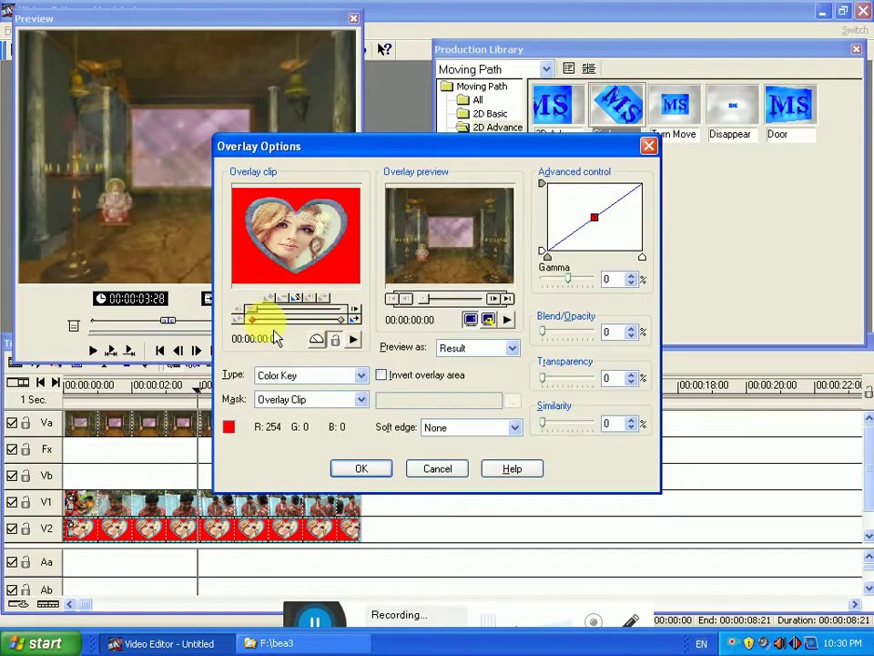
pyautogui.moveTo(253, 319); pyautogui.dragTo(291, 315)
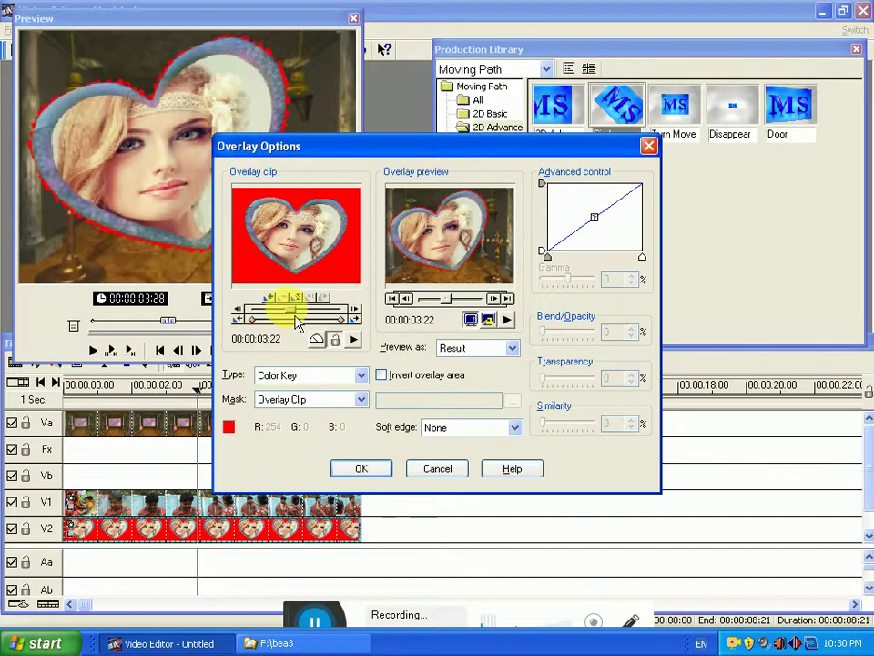
pyautogui.click(361, 469)
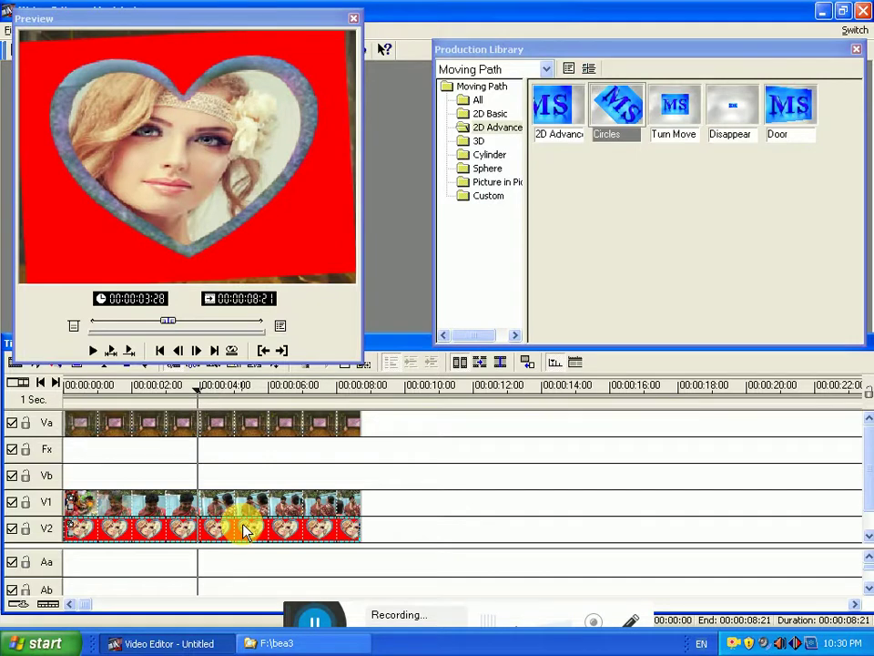
# - Set the Blend/Opacity of the V2 image's overlay to 60% at the 00:00:03:22 keyframe and check it across the keyframes
pyautogui.rightClick(244, 531)
pyautogui.click(339, 228)
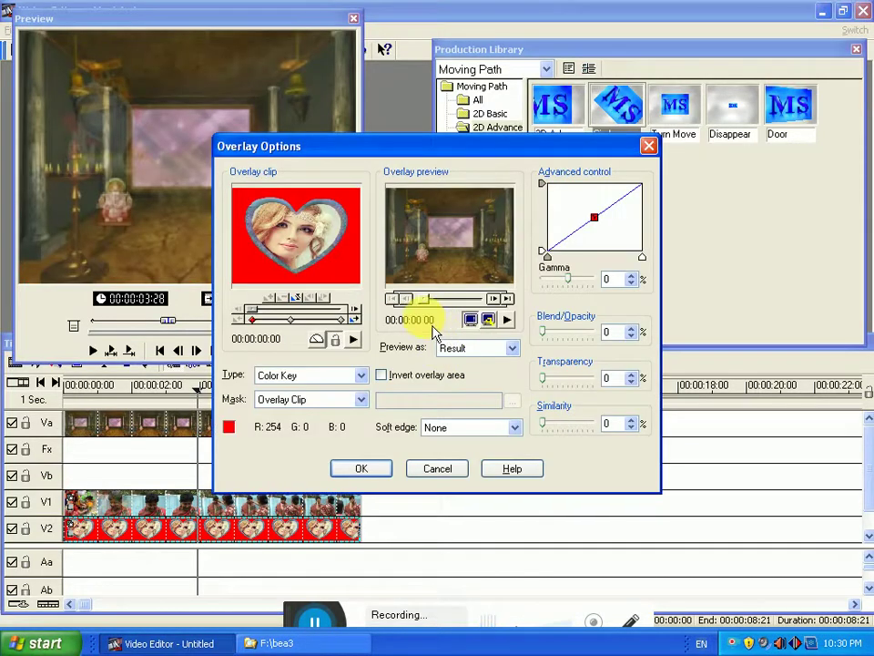
pyautogui.click(293, 320)
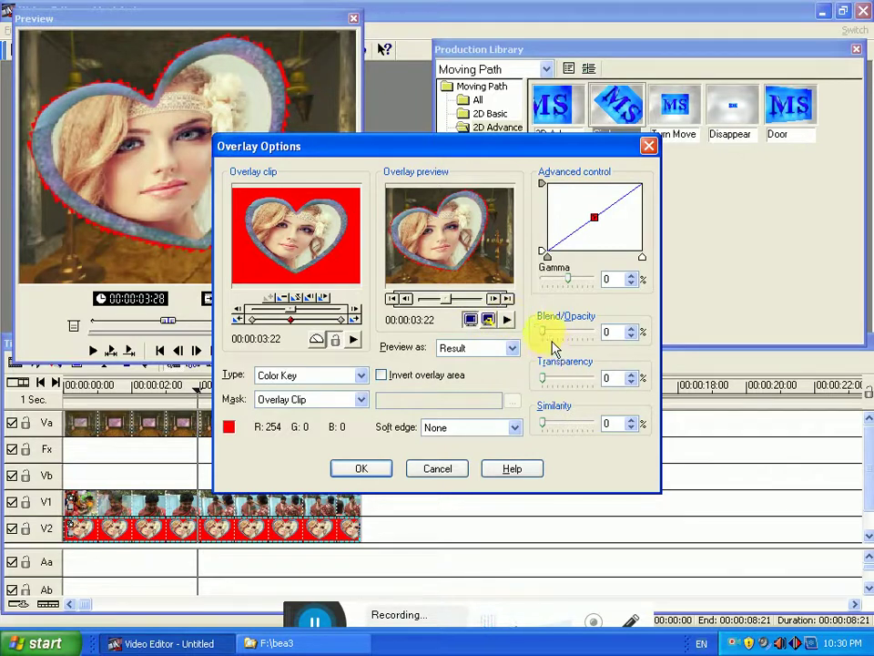
pyautogui.moveTo(562, 346); pyautogui.dragTo(553, 346)
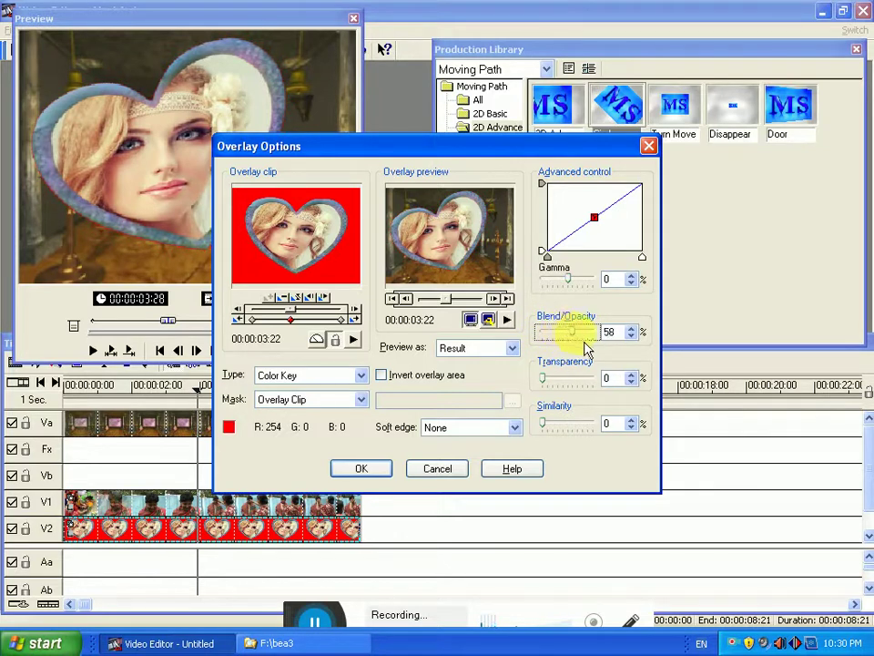
pyautogui.moveTo(598, 350)
pyautogui.mouseDown()
pyautogui.moveTo(609, 351)
pyautogui.moveTo(585, 353)
pyautogui.mouseUp()
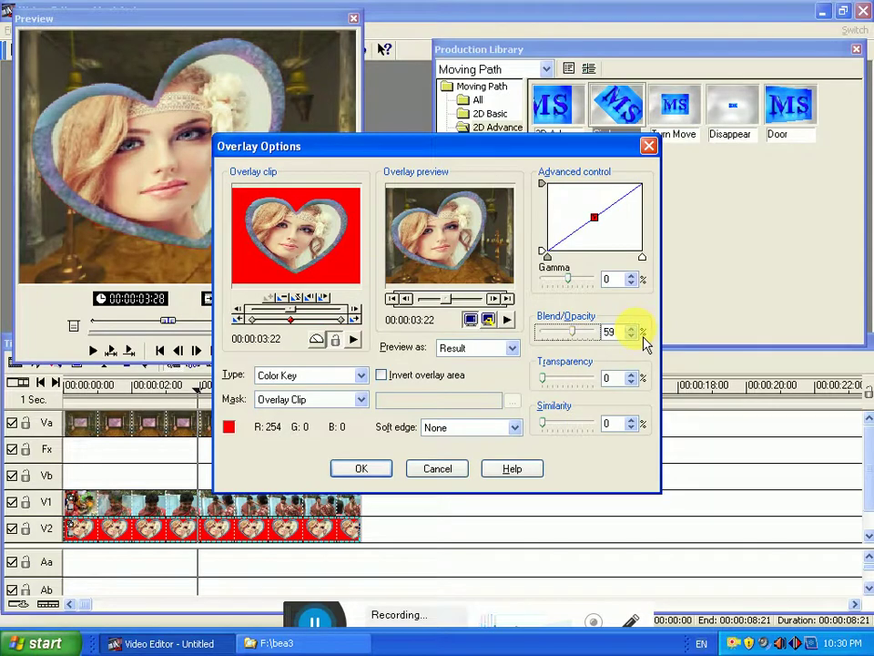
pyautogui.click(254, 320)
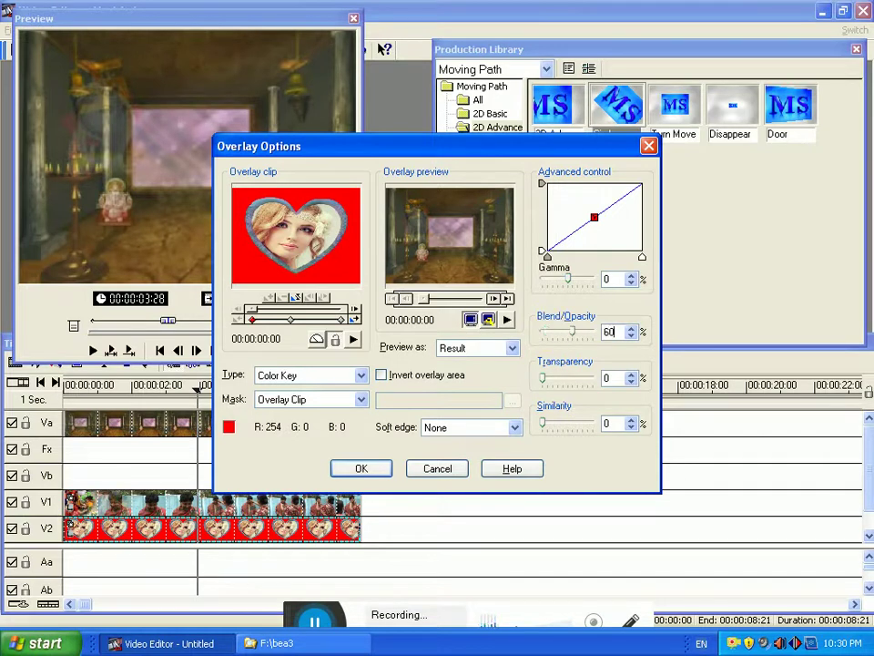
pyautogui.click(352, 338)
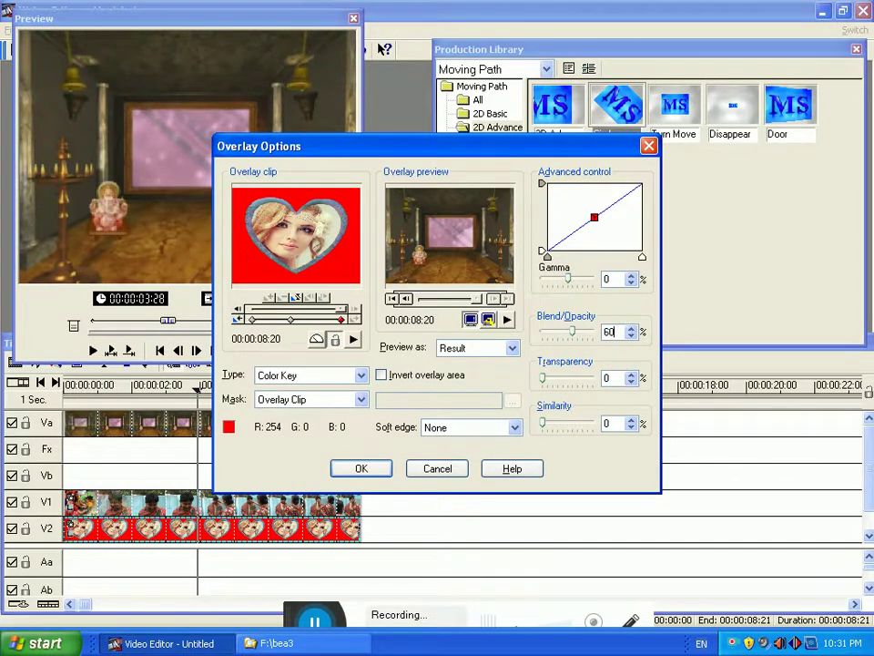
pyautogui.moveTo(354, 323); pyautogui.dragTo(251, 320)
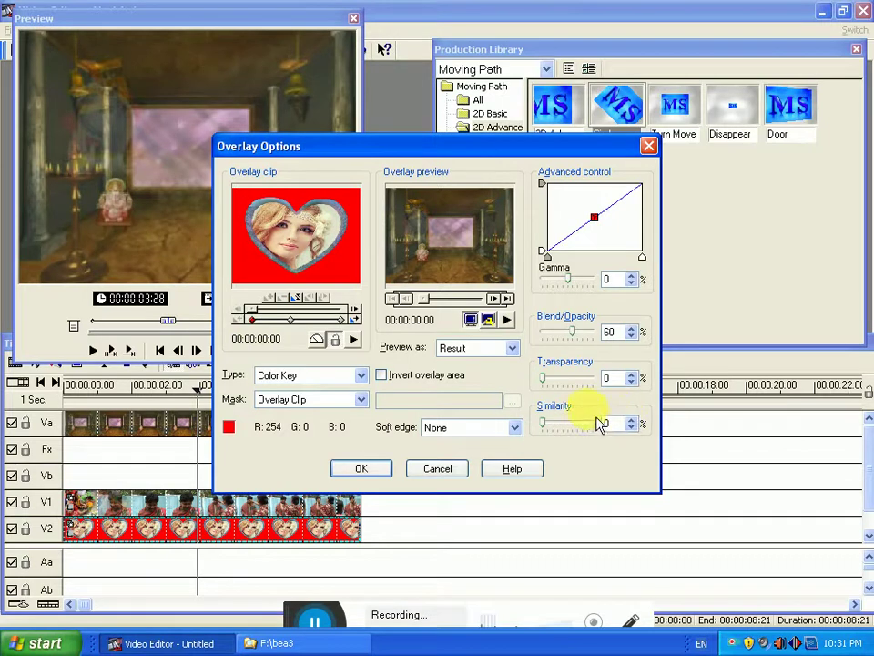
pyautogui.click(292, 320)
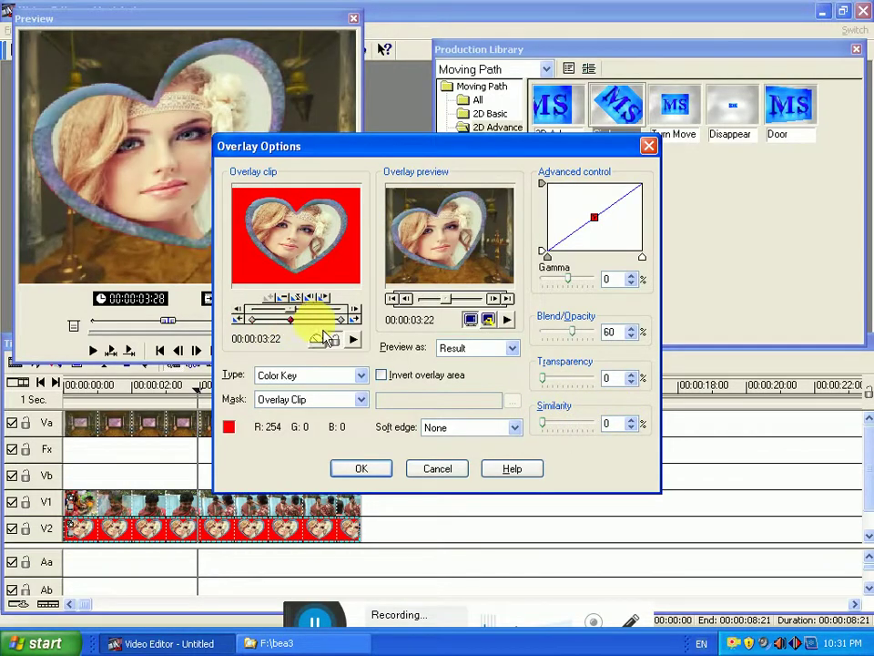
# - Set the V2 image's overlay soft edge to Small, check it at each keyframe and accept the overlay options
pyautogui.click(514, 428)
pyautogui.click(490, 454)
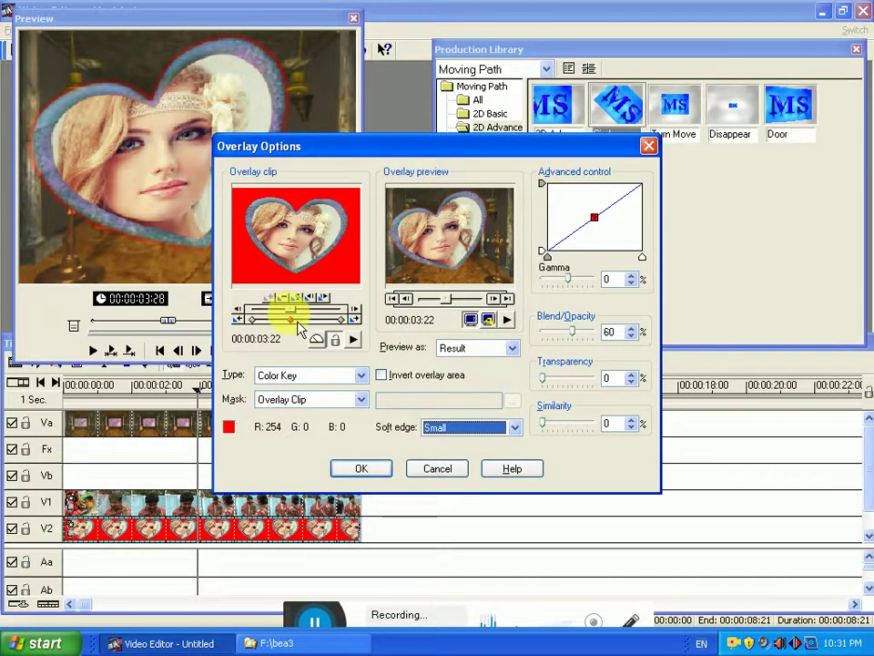
pyautogui.click(341, 320)
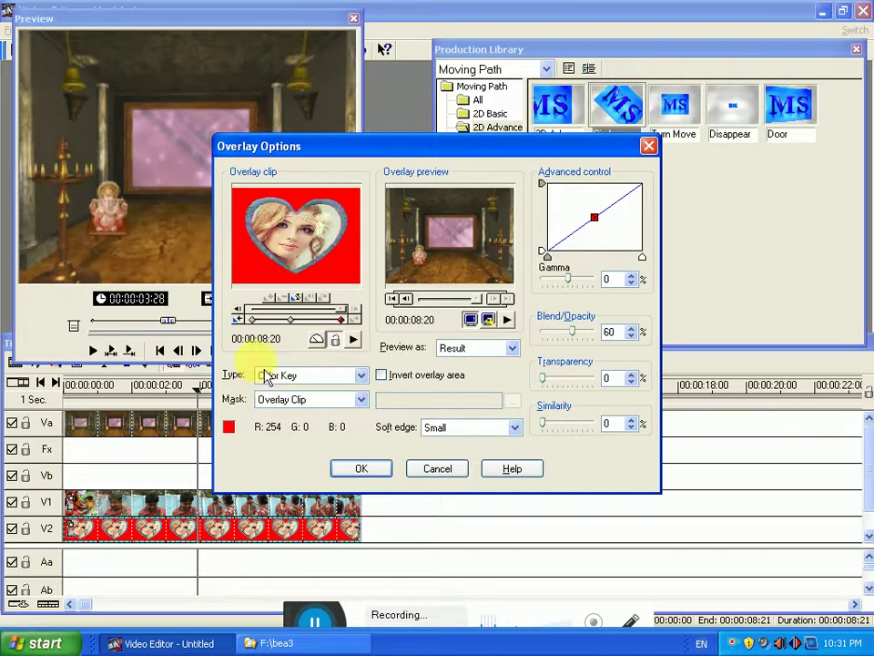
pyautogui.click(253, 319)
pyautogui.click(291, 319)
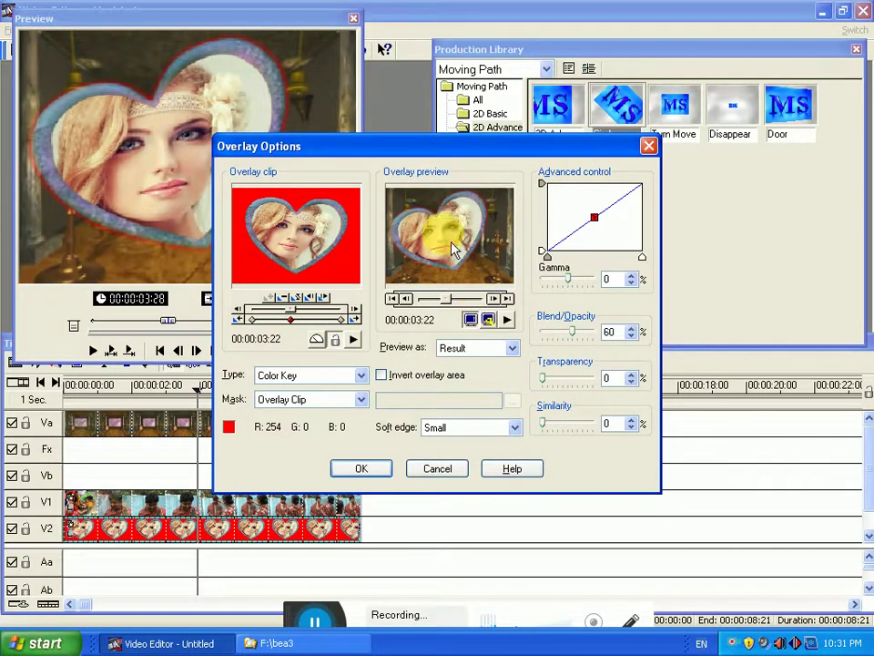
pyautogui.moveTo(300, 322); pyautogui.dragTo(258, 334)
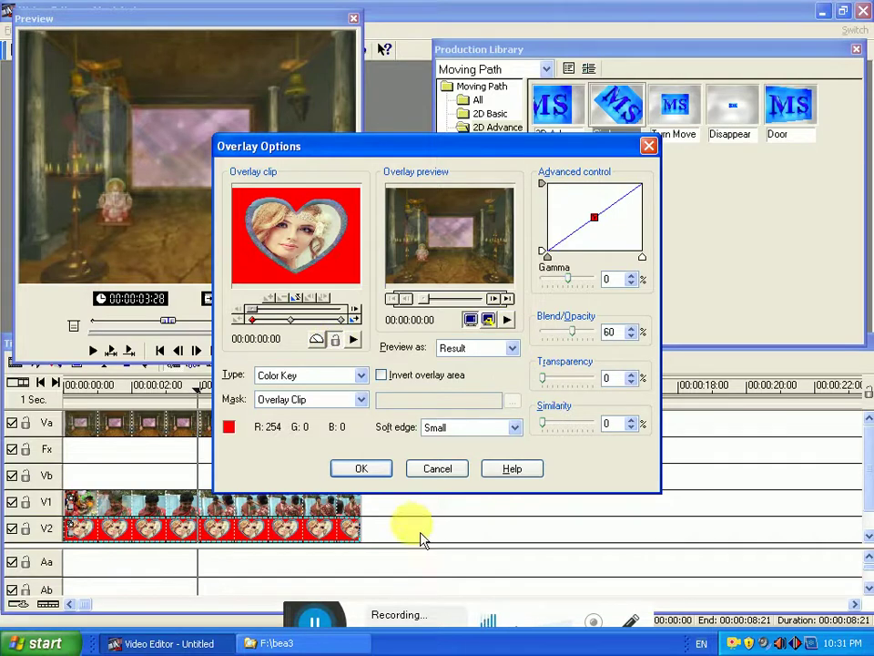
pyautogui.click(380, 470)
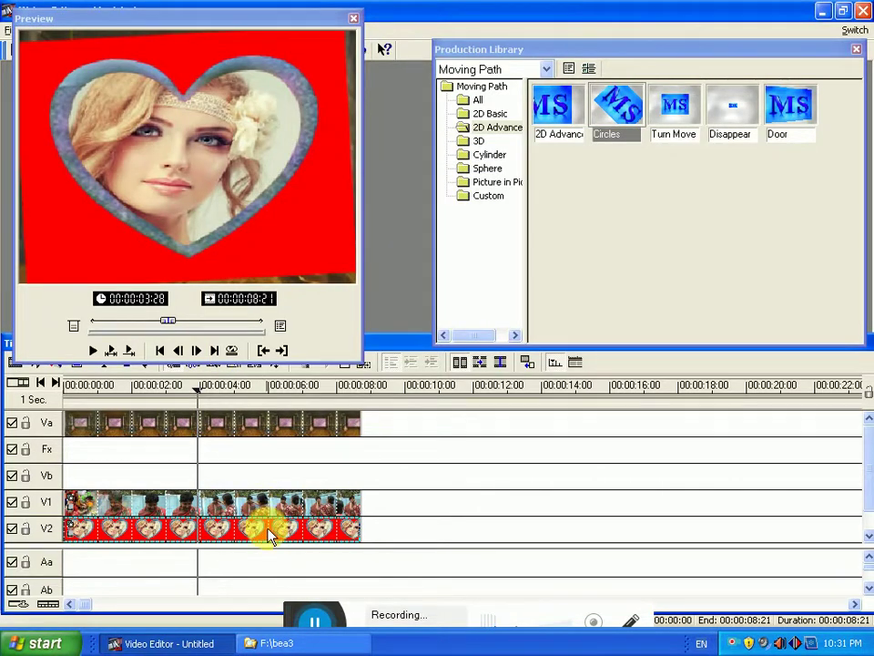
# - Delete the middle keyframe at 00:00:03:29 from the V2 image's moving path, accept it and scrub the timeline to check the motion
pyautogui.rightClick(269, 517)
pyautogui.click(319, 205)
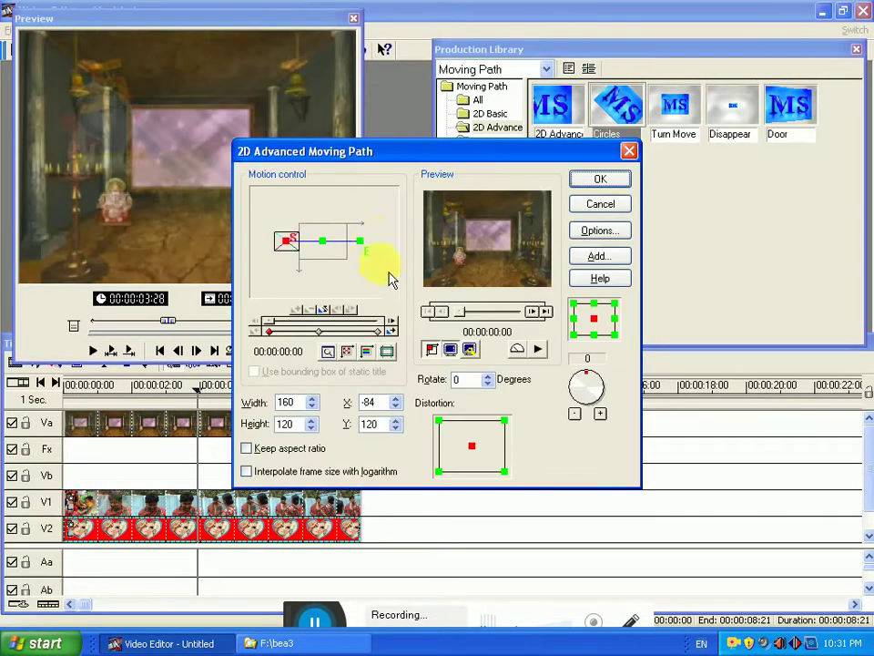
pyautogui.moveTo(277, 346); pyautogui.dragTo(328, 344)
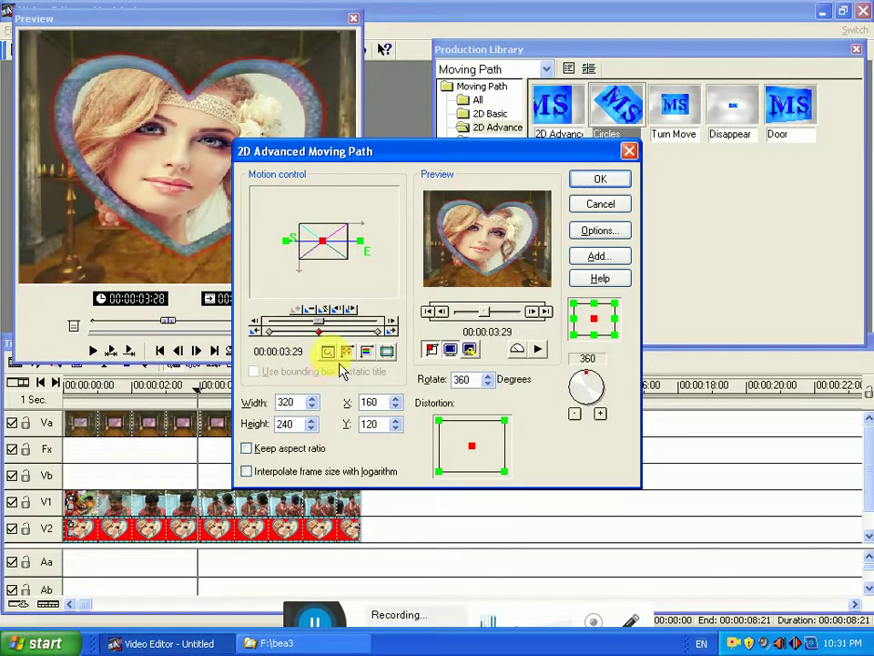
pyautogui.click(268, 332)
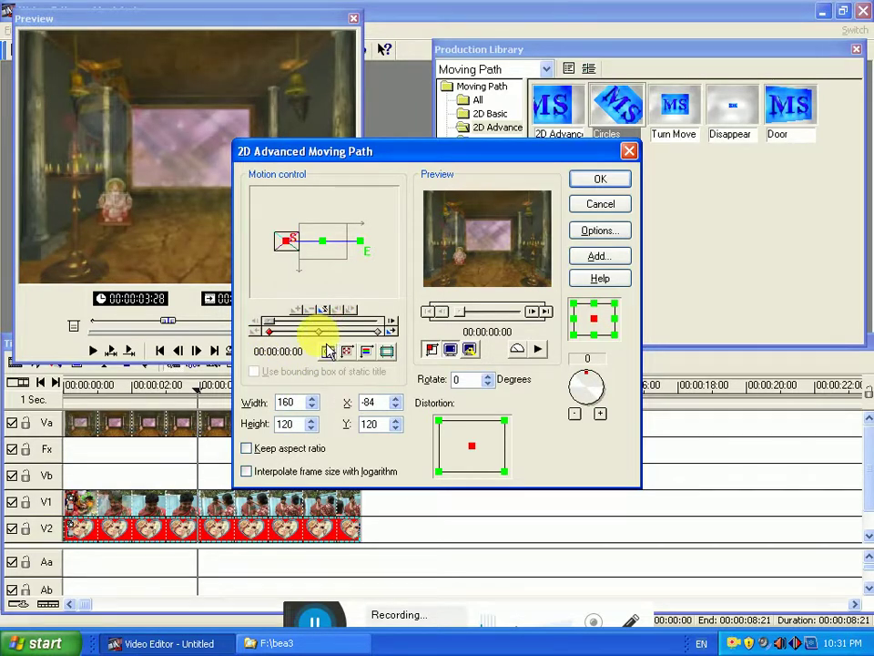
pyautogui.click(319, 331)
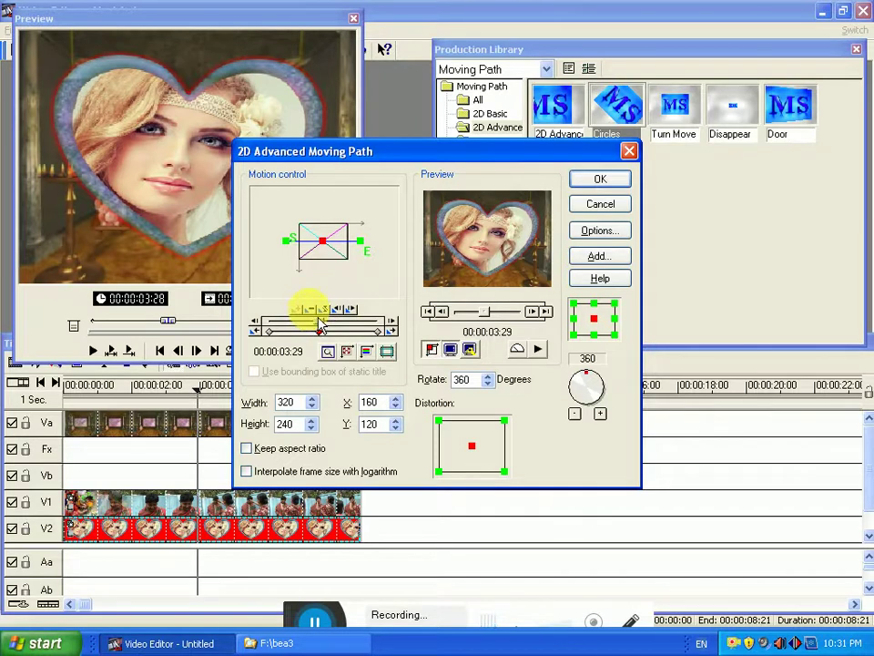
pyautogui.moveTo(320, 323); pyautogui.dragTo(312, 322)
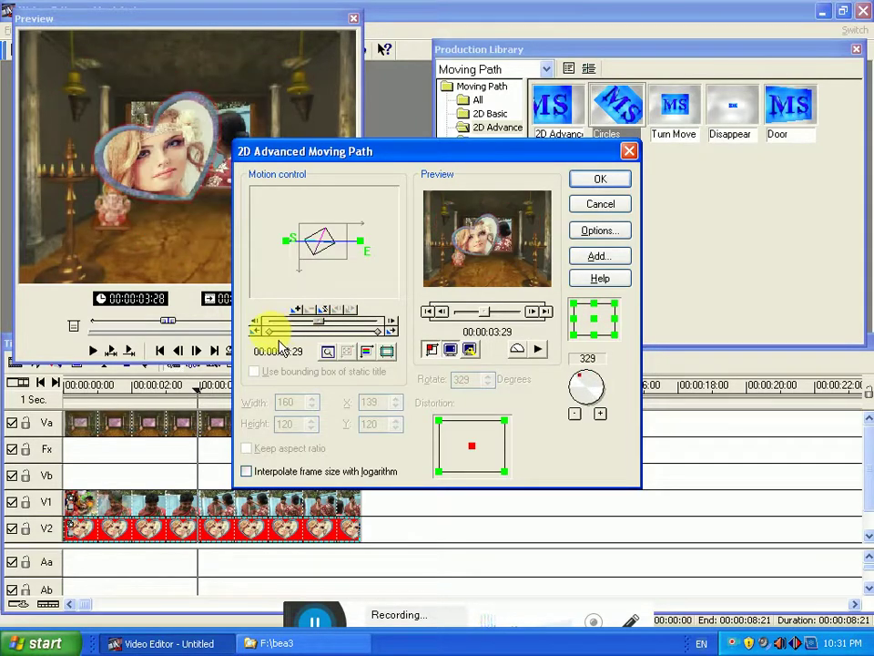
pyautogui.click(268, 331)
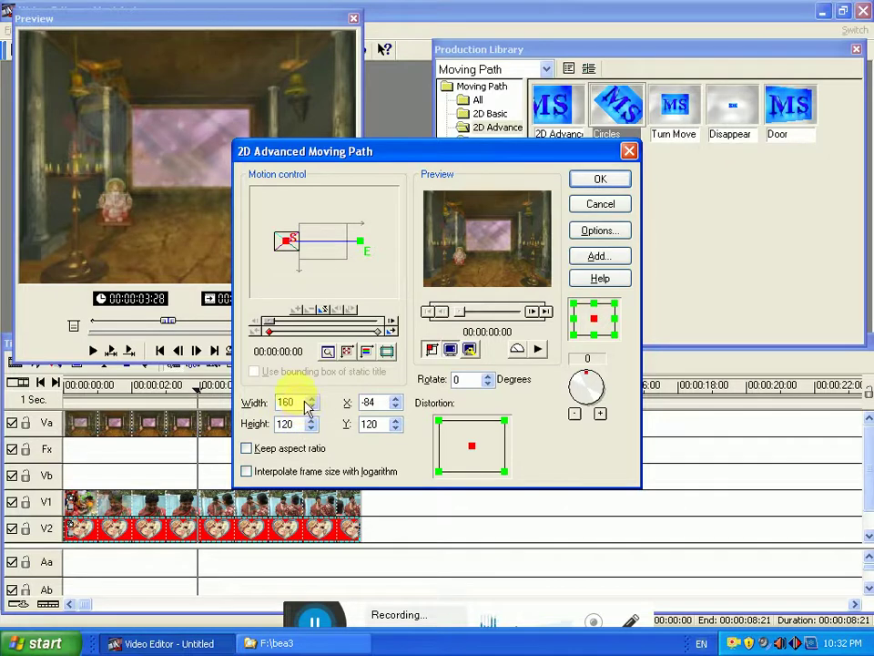
pyautogui.moveTo(282, 333); pyautogui.dragTo(387, 331)
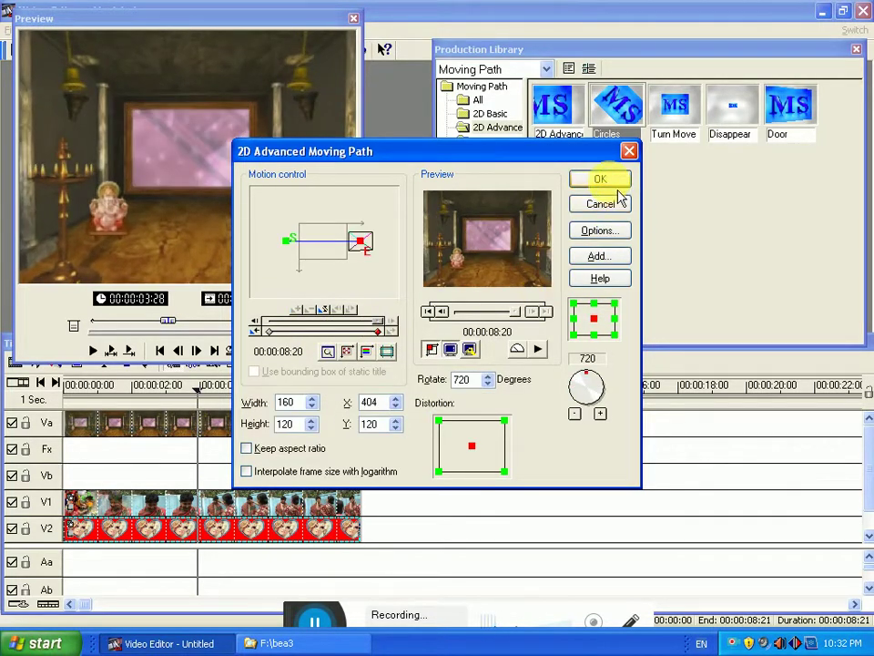
pyautogui.click(602, 179)
pyautogui.moveTo(68, 386); pyautogui.dragTo(270, 459)
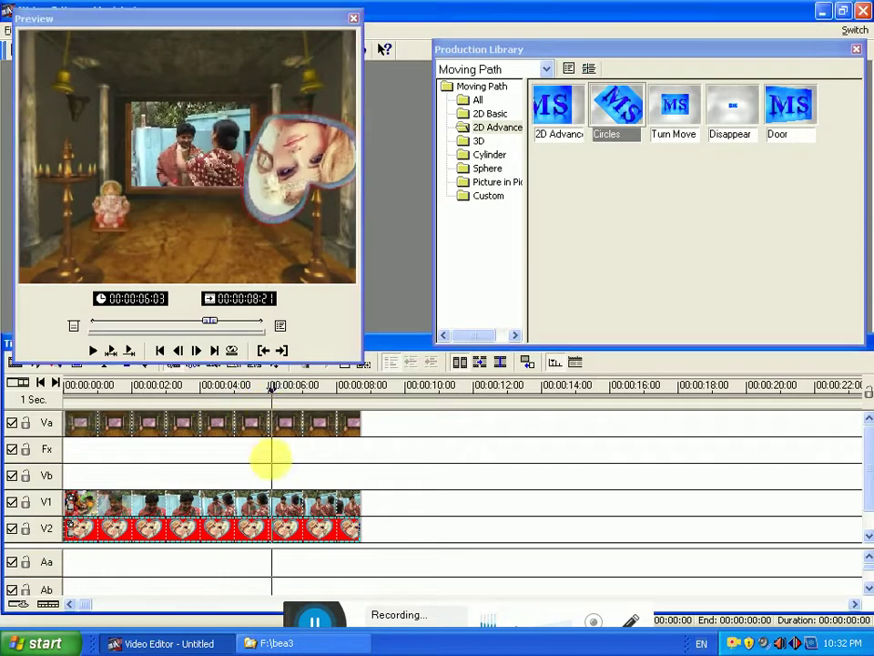
# - Set the start keyframe of the V2 image's moving path to a width of 80 and a height of 60
pyautogui.rightClick(235, 535)
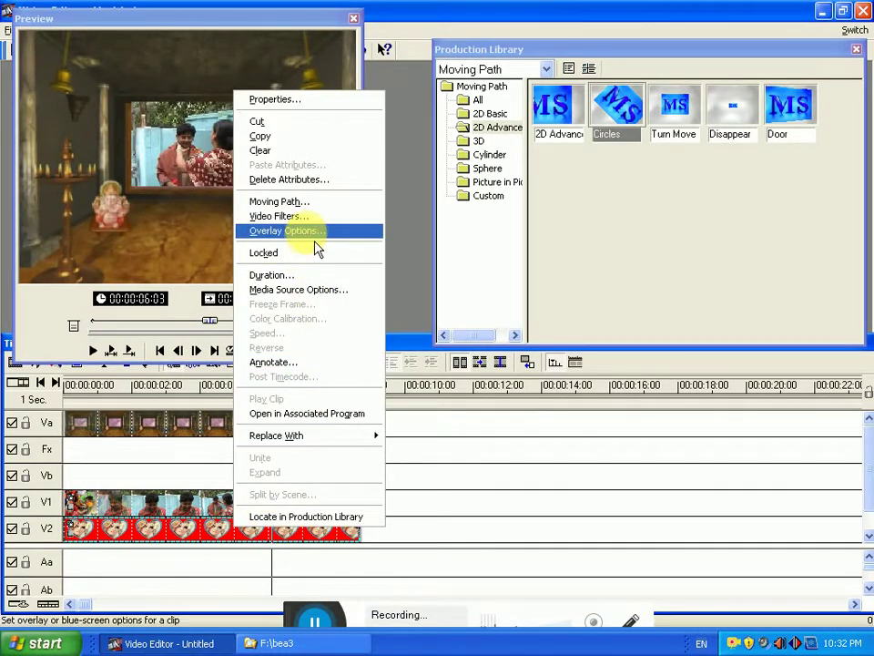
pyautogui.click(314, 204)
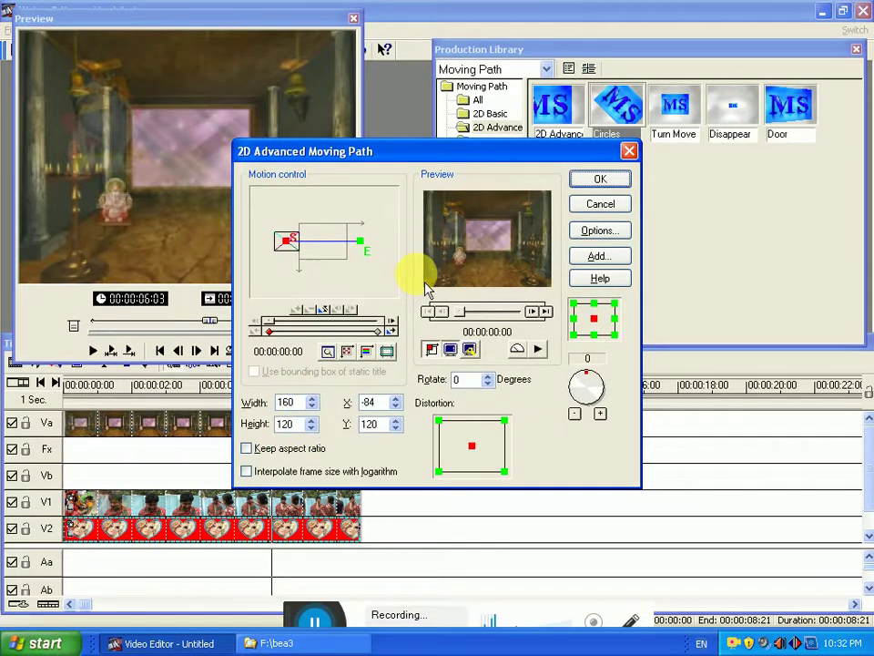
pyautogui.moveTo(280, 335); pyautogui.dragTo(330, 335)
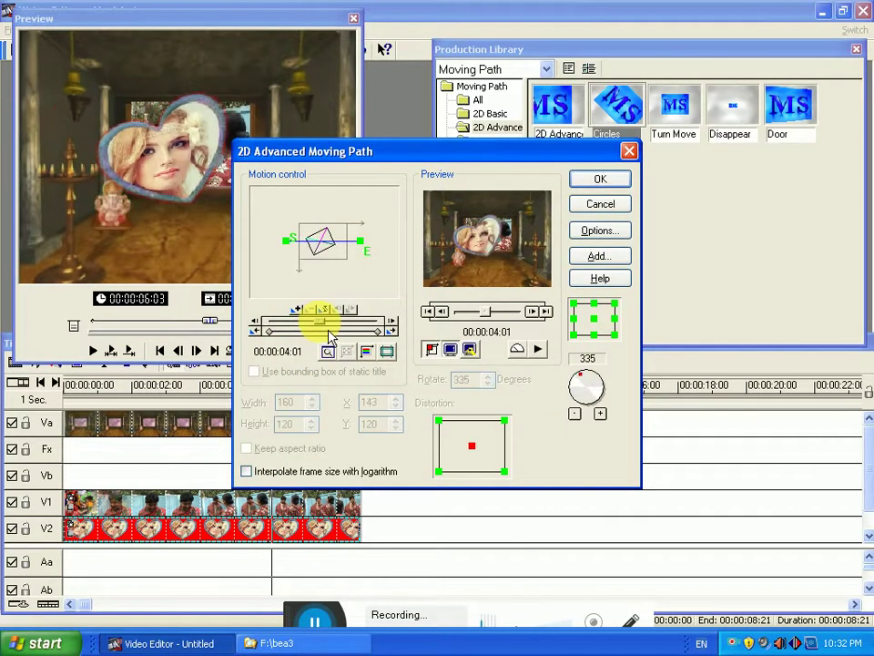
pyautogui.moveTo(329, 335); pyautogui.dragTo(229, 315)
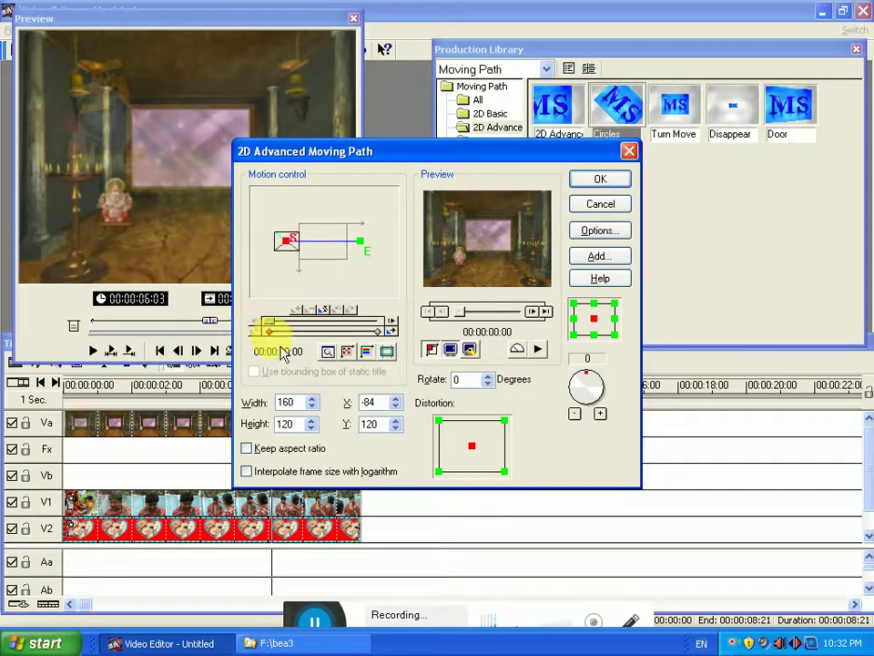
pyautogui.moveTo(308, 404); pyautogui.dragTo(223, 411)
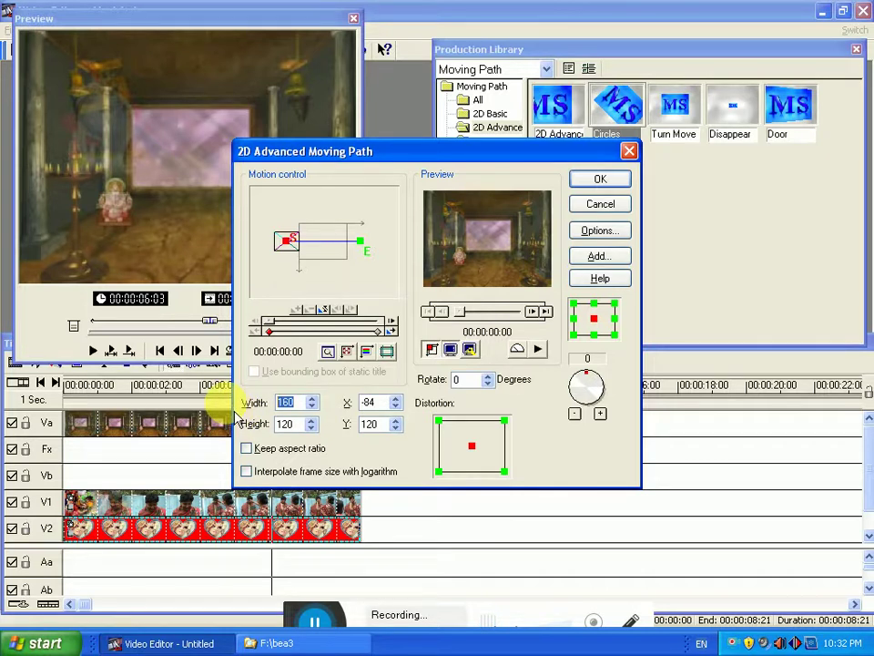
pyautogui.write('1')
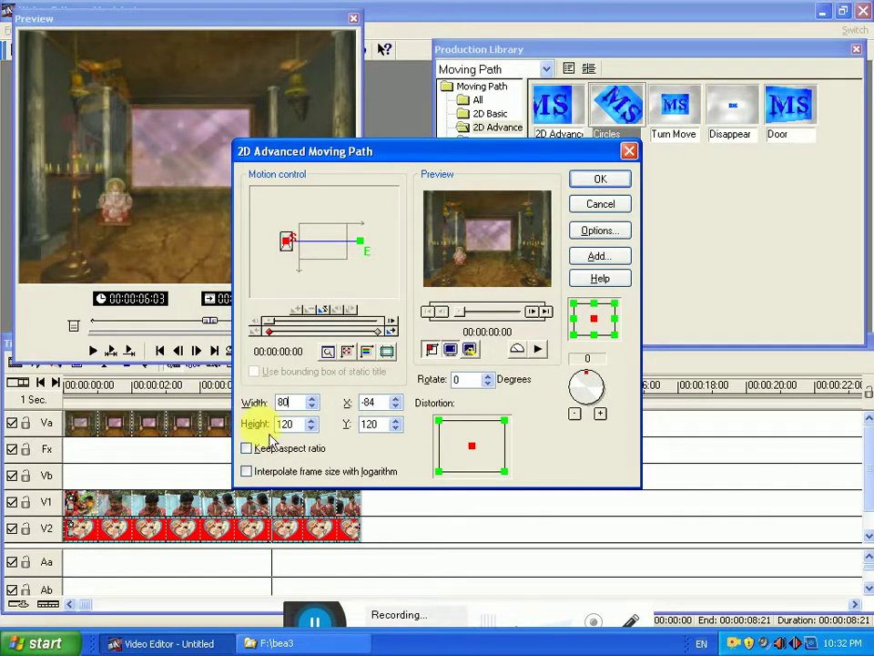
pyautogui.moveTo(293, 424); pyautogui.dragTo(176, 438)
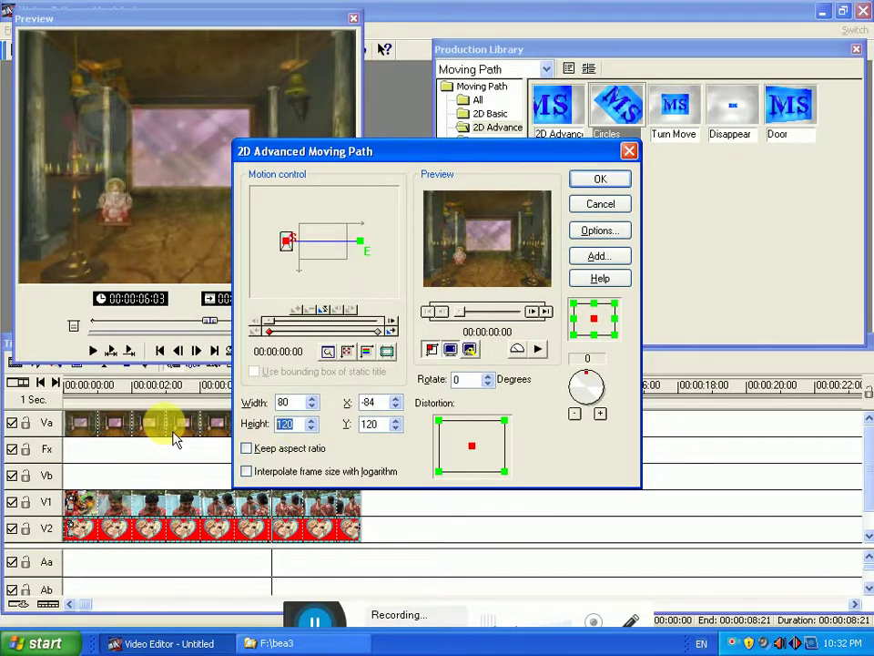
pyautogui.write('60')
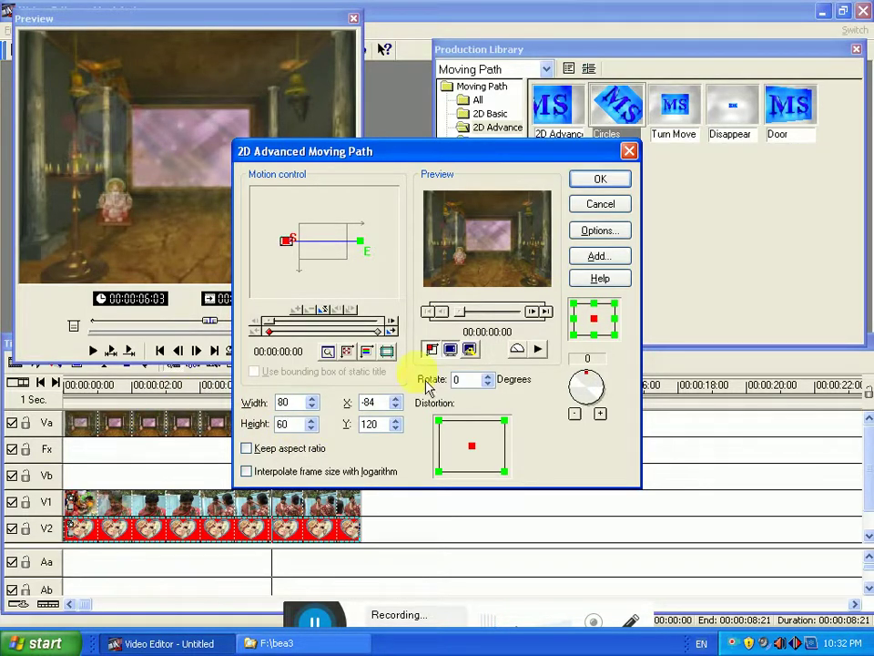
# - Set the moving path's end keyframe to a width of 80 and a height of 60, accept it and preview the motion
pyautogui.click(391, 331)
pyautogui.moveTo(310, 402); pyautogui.dragTo(203, 409)
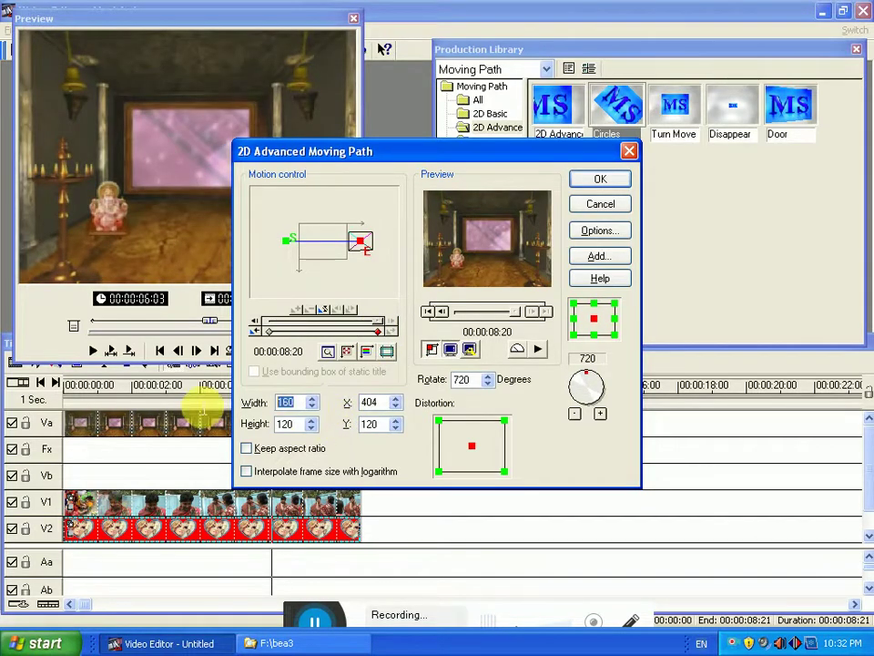
pyautogui.write('80')
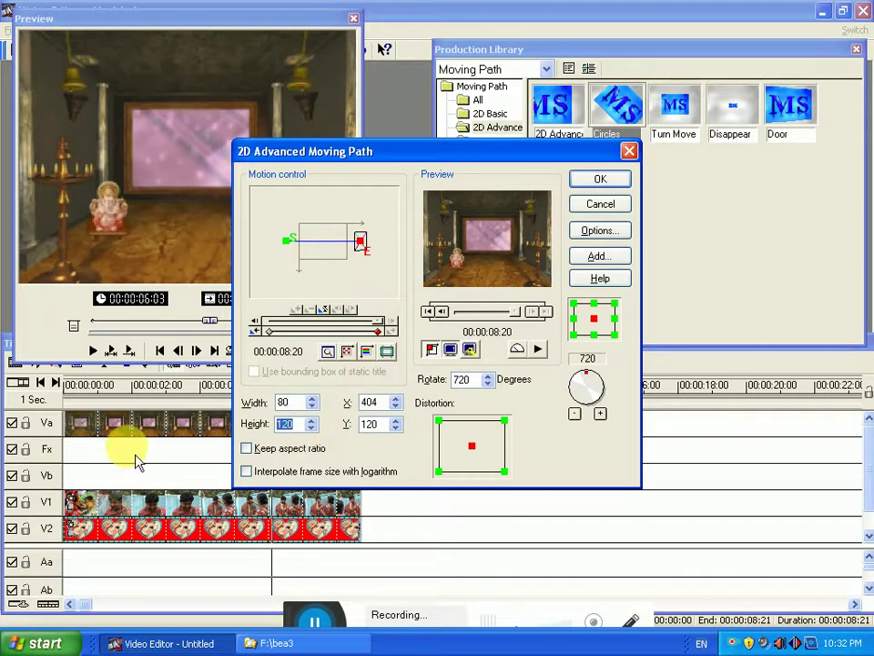
pyautogui.write('8')
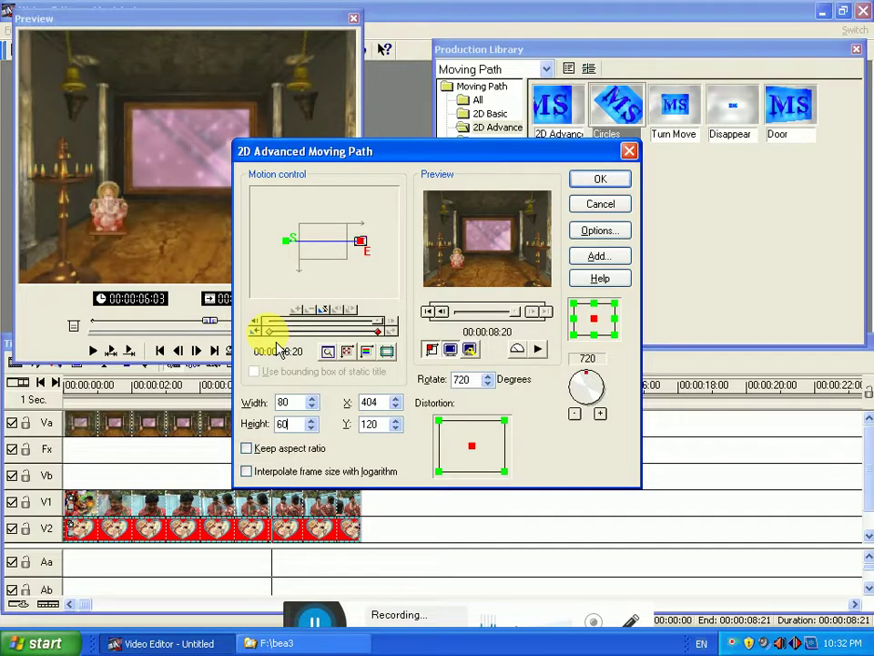
pyautogui.click(271, 330)
pyautogui.moveTo(281, 332); pyautogui.dragTo(337, 334)
pyautogui.click(600, 179)
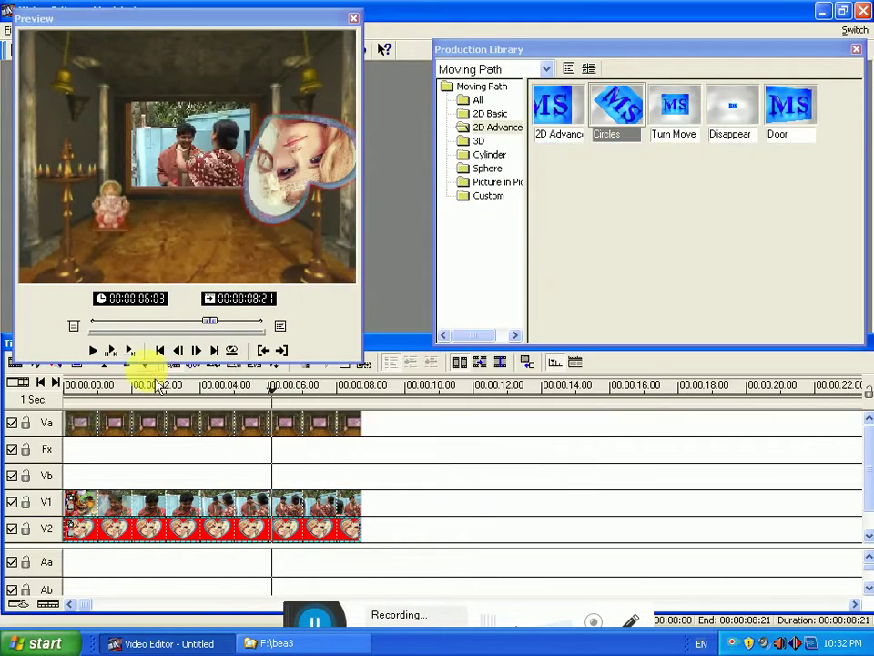
pyautogui.click(73, 385)
pyautogui.moveTo(73, 386); pyautogui.dragTo(325, 420)
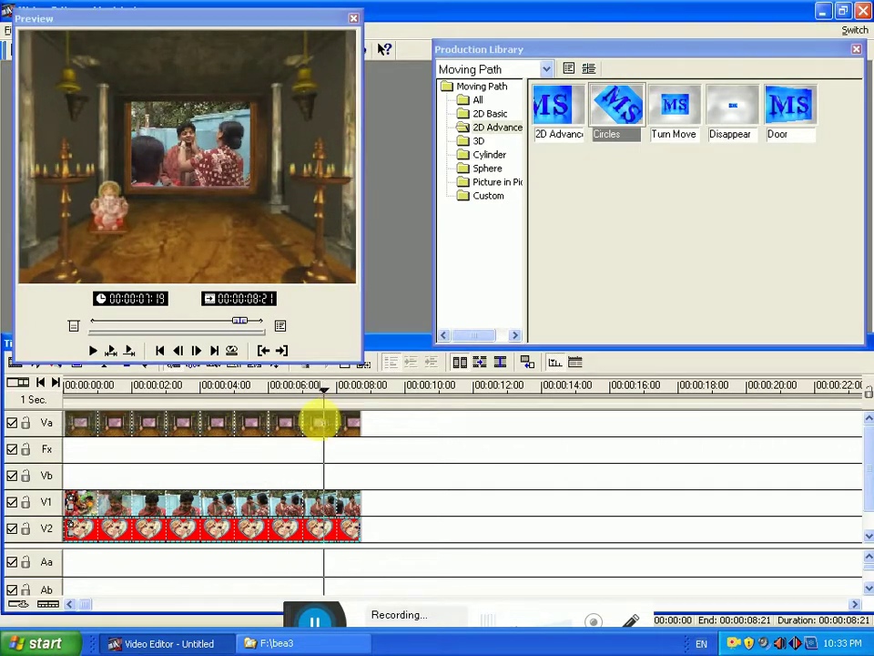
# - Add keyframes at 00:00:02:17 and 00:00:04:15 in the V2 image's overlay options and close the dialog
pyautogui.rightClick(260, 527)
pyautogui.click(355, 231)
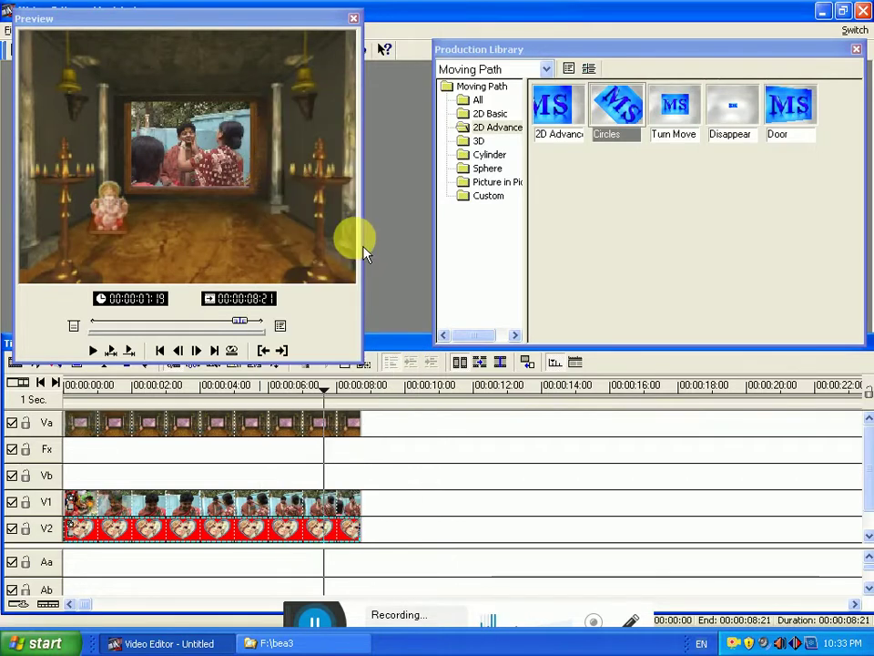
pyautogui.moveTo(299, 336)
pyautogui.mouseDown()
pyautogui.moveTo(286, 336)
pyautogui.moveTo(308, 320)
pyautogui.mouseUp()
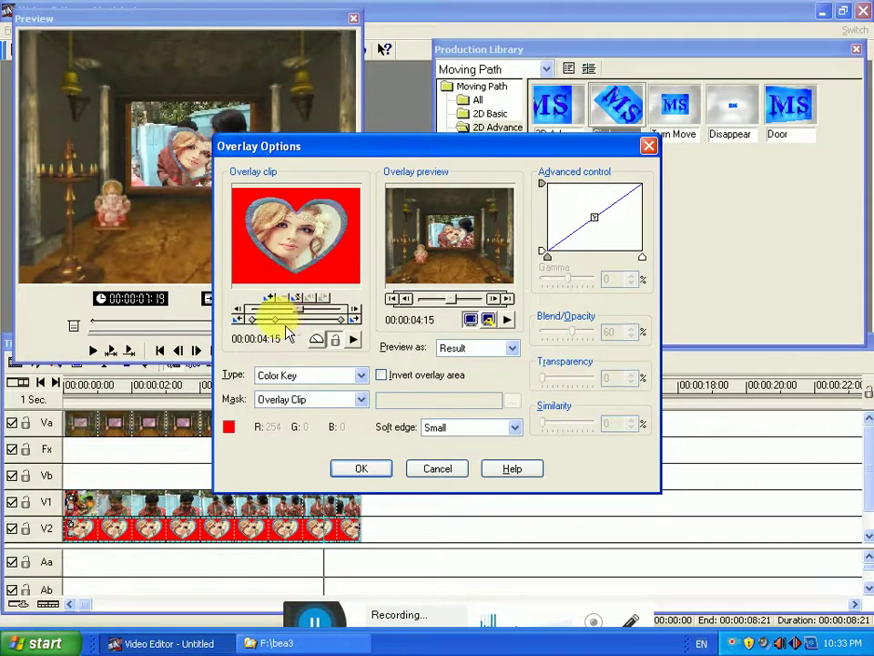
pyautogui.click(287, 319)
pyautogui.moveTo(285, 332)
pyautogui.mouseDown()
pyautogui.moveTo(283, 319)
pyautogui.moveTo(301, 333)
pyautogui.mouseUp()
pyautogui.click(284, 310)
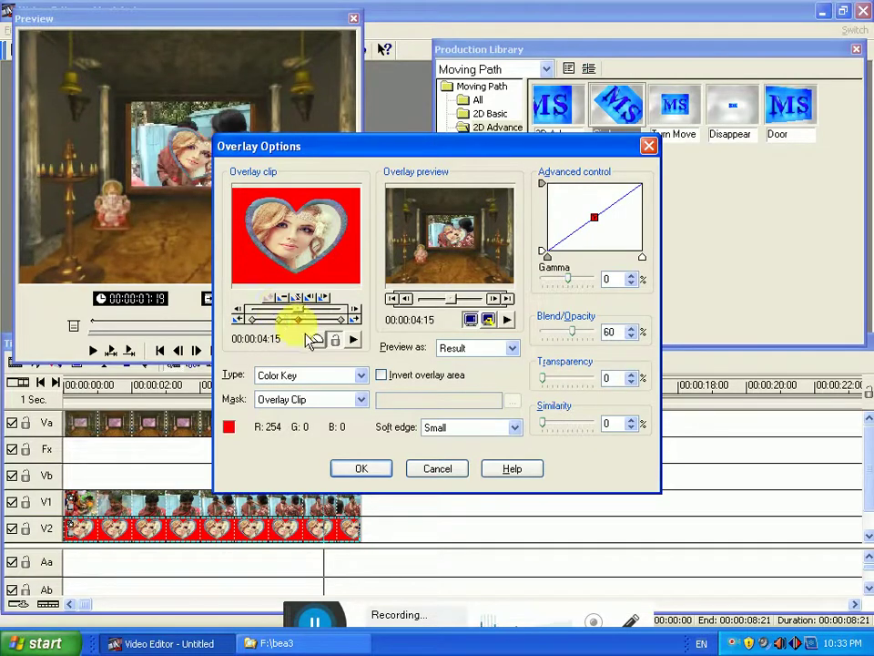
pyautogui.click(284, 314)
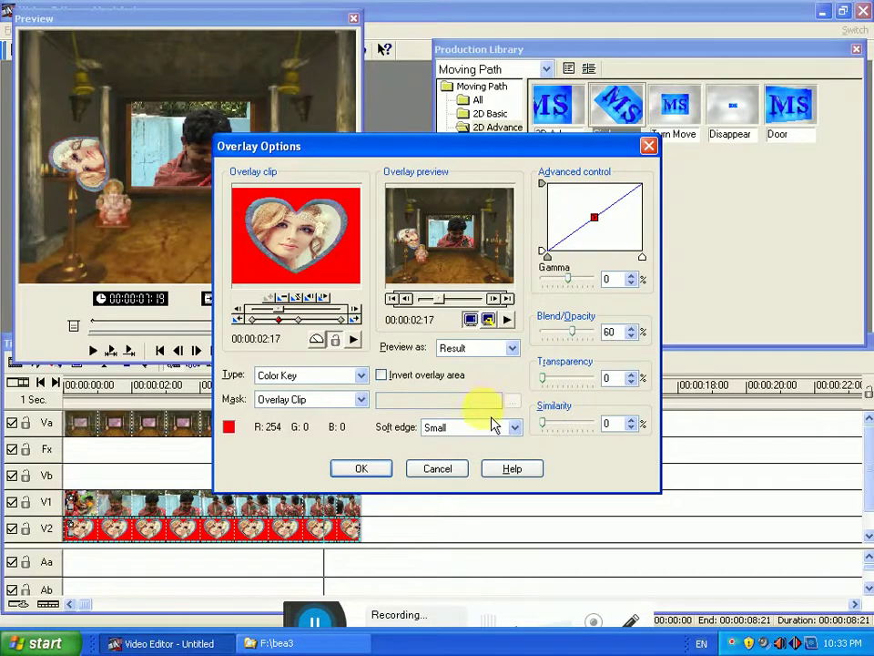
pyautogui.click(390, 481)
# - Add keyframes at 00:00:02:22 and 00:00:04:05 to the V2 image's 2D Advanced moving path
pyautogui.rightClick(289, 523)
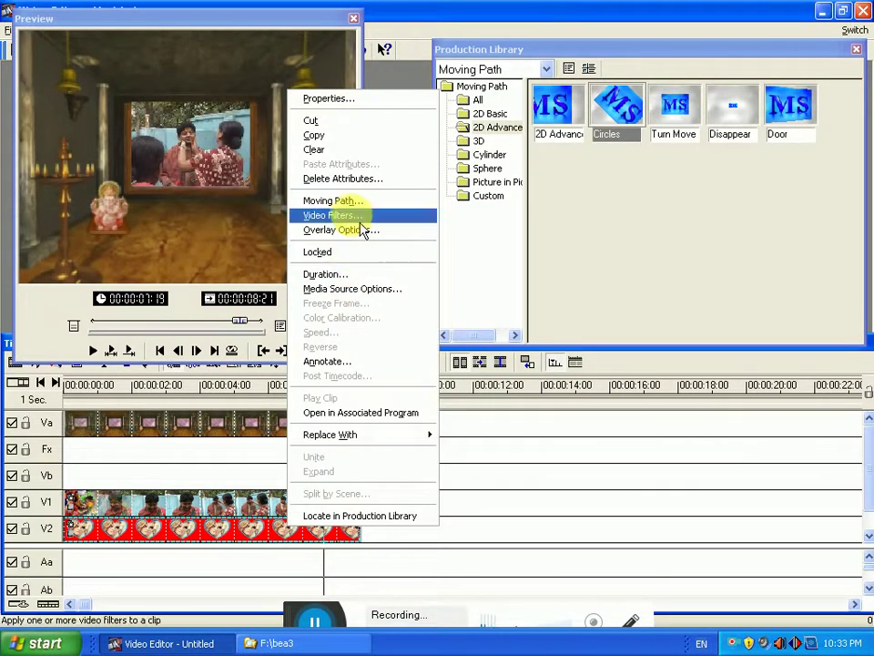
pyautogui.click(335, 200)
pyautogui.click(289, 331)
pyautogui.moveTo(290, 335); pyautogui.dragTo(309, 333)
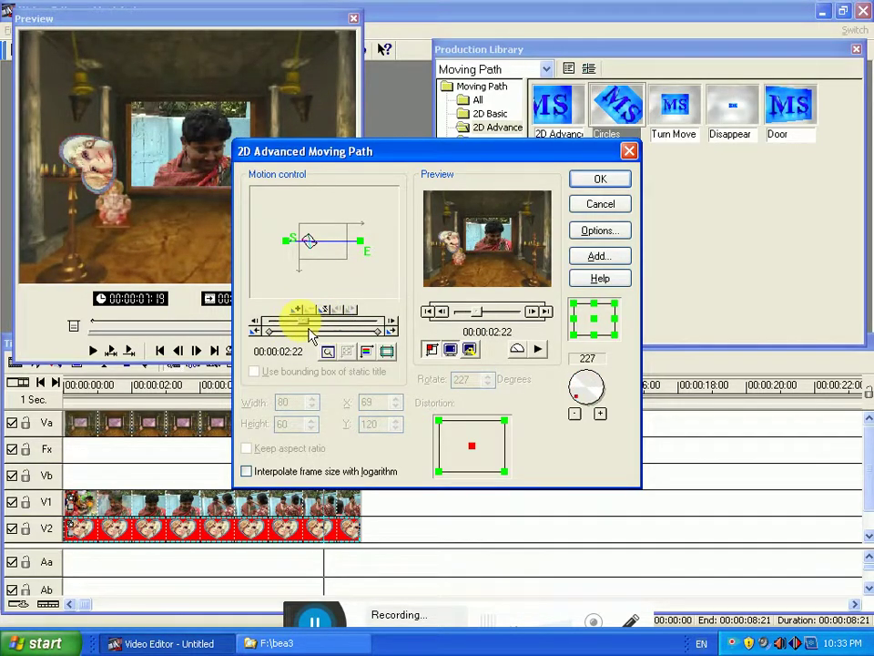
pyautogui.moveTo(310, 328)
pyautogui.mouseDown()
pyautogui.moveTo(326, 334)
pyautogui.moveTo(319, 337)
pyautogui.mouseUp()
pyautogui.click(296, 310)
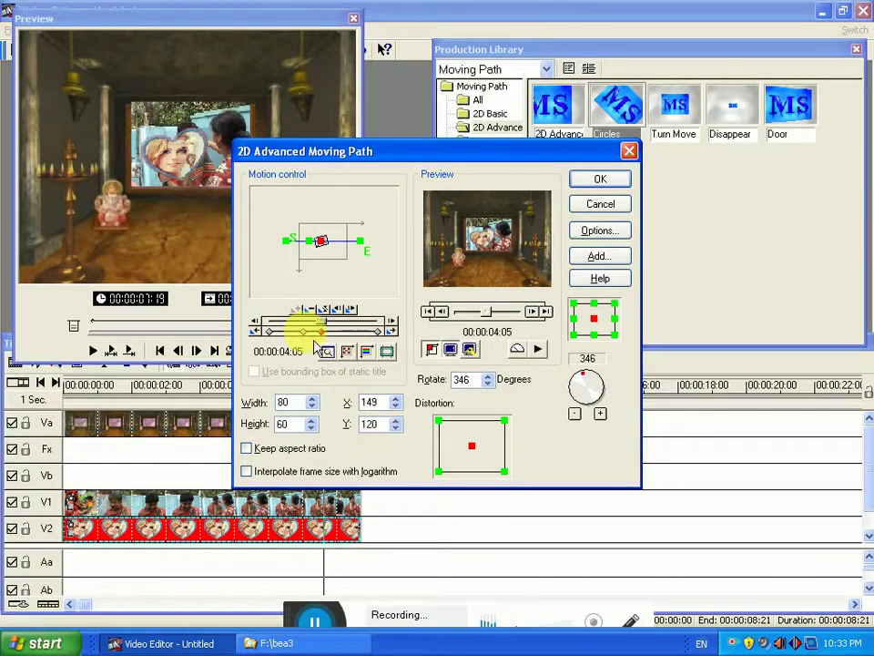
# - Set the X position of the 00:00:04:05 keyframe to 59, accept the moving path and scrub the timeline to check the motion
pyautogui.click(303, 330)
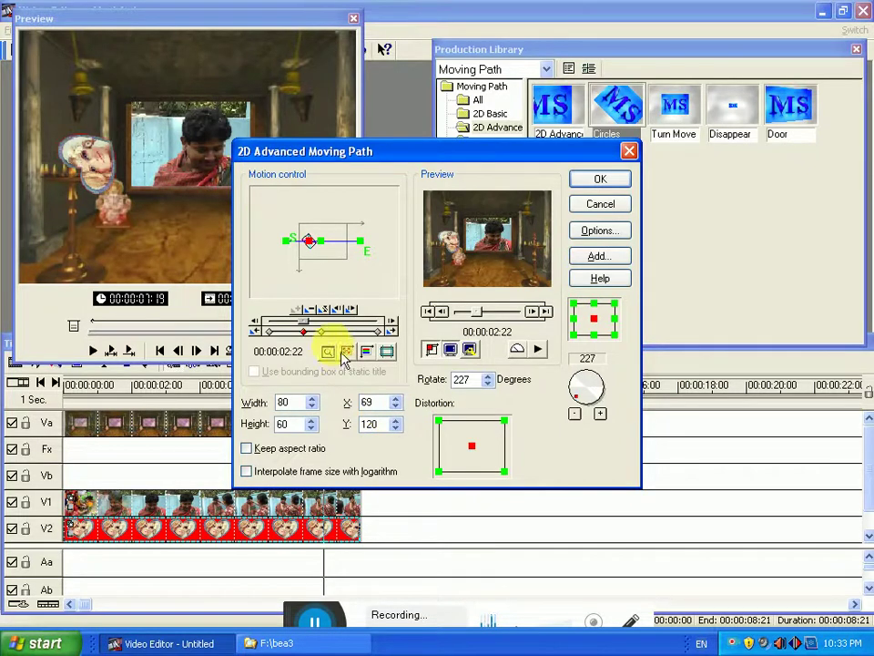
pyautogui.click(321, 330)
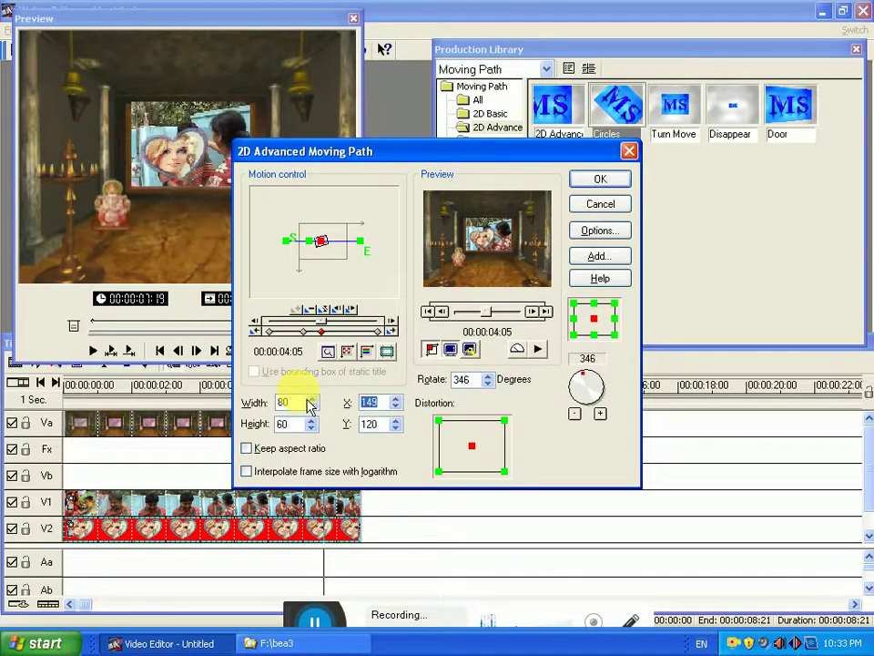
pyautogui.write('59')
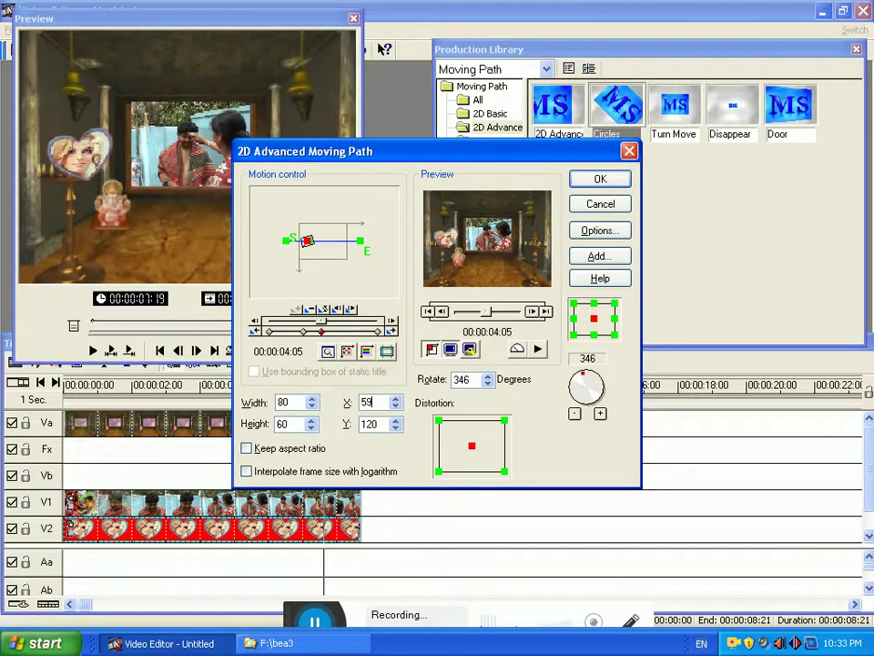
pyautogui.moveTo(334, 337); pyautogui.dragTo(310, 335)
pyautogui.click(306, 333)
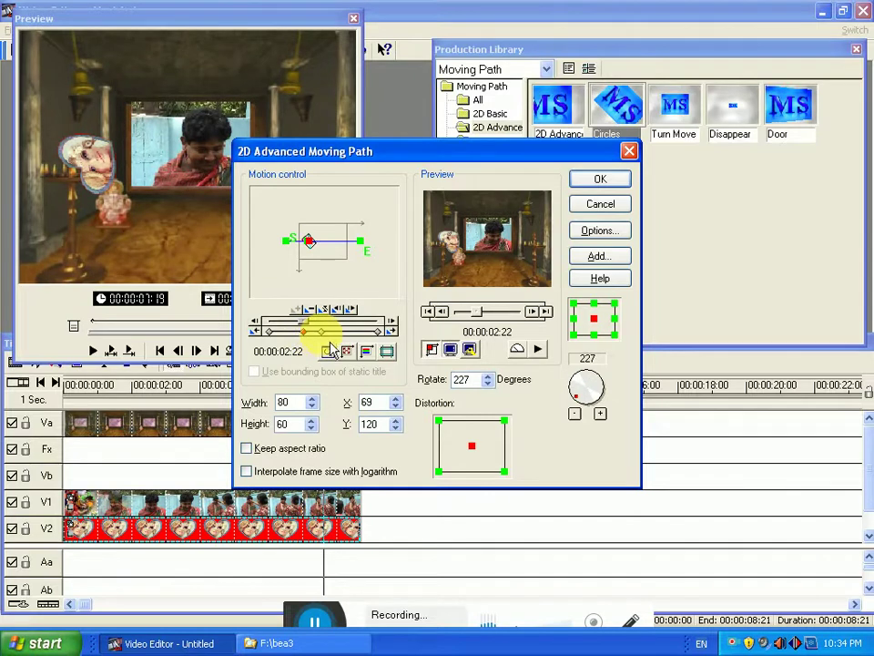
pyautogui.click(323, 330)
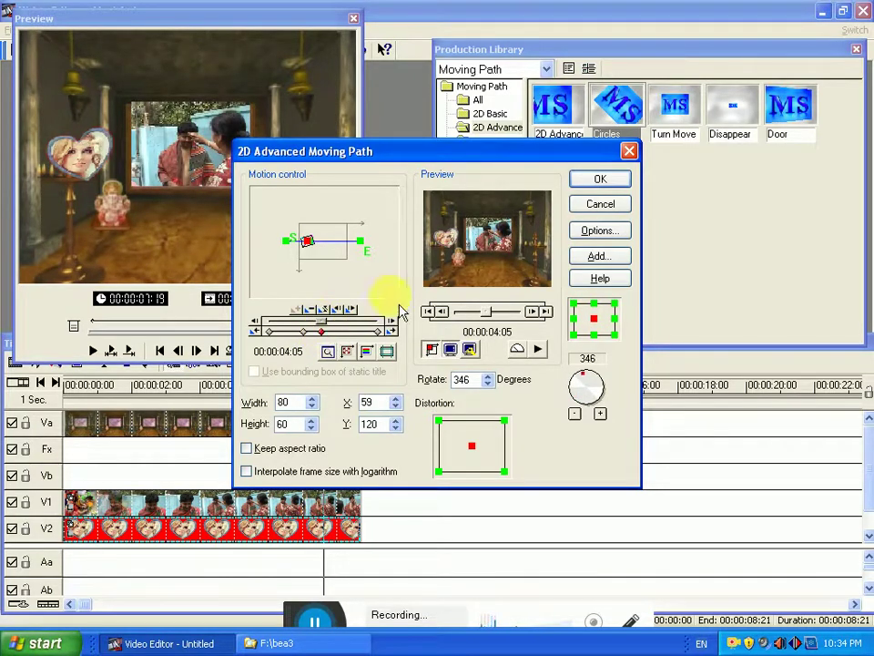
pyautogui.click(616, 183)
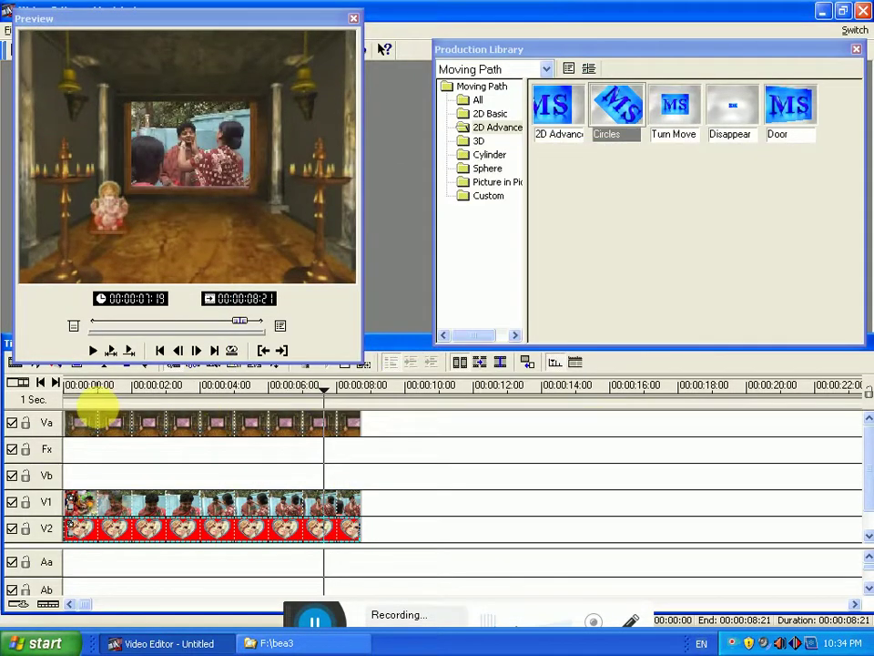
pyautogui.moveTo(77, 385); pyautogui.dragTo(304, 370)
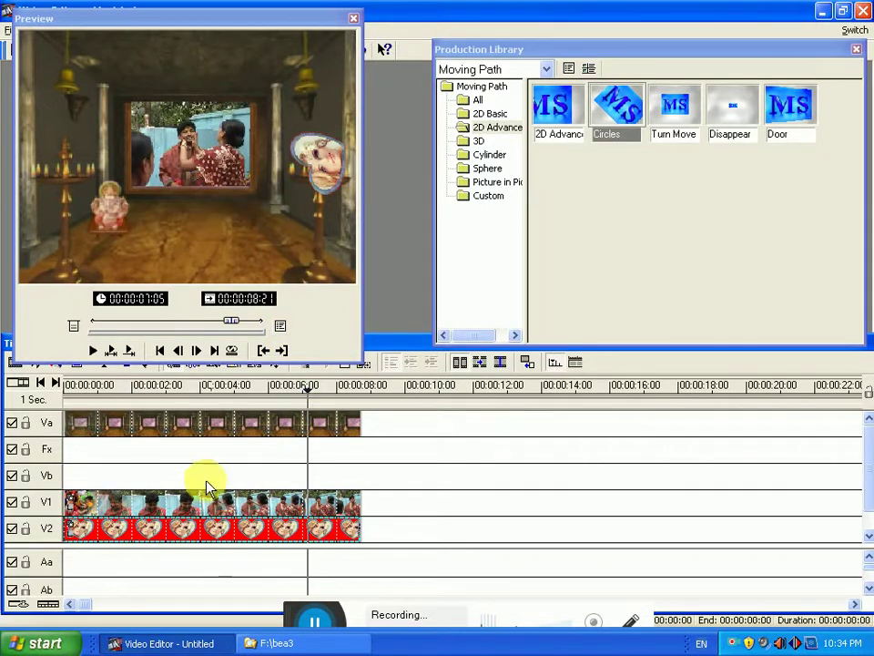
pyautogui.moveTo(74, 384); pyautogui.dragTo(248, 396)
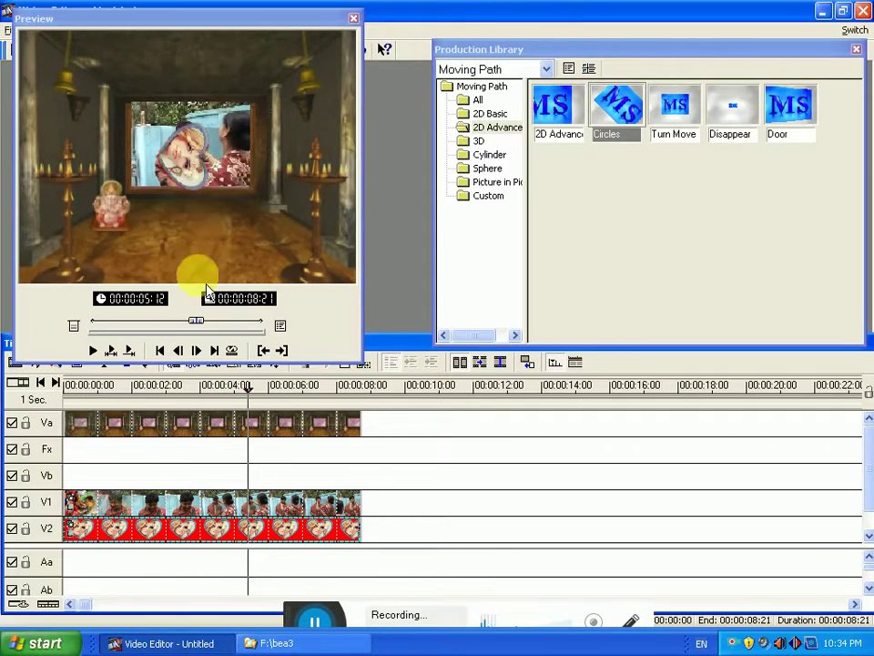
# - Reopen the V2 image's moving path and set the 00:00:02:22 keyframe's position to X 71 and Y 185
pyautogui.rightClick(286, 527)
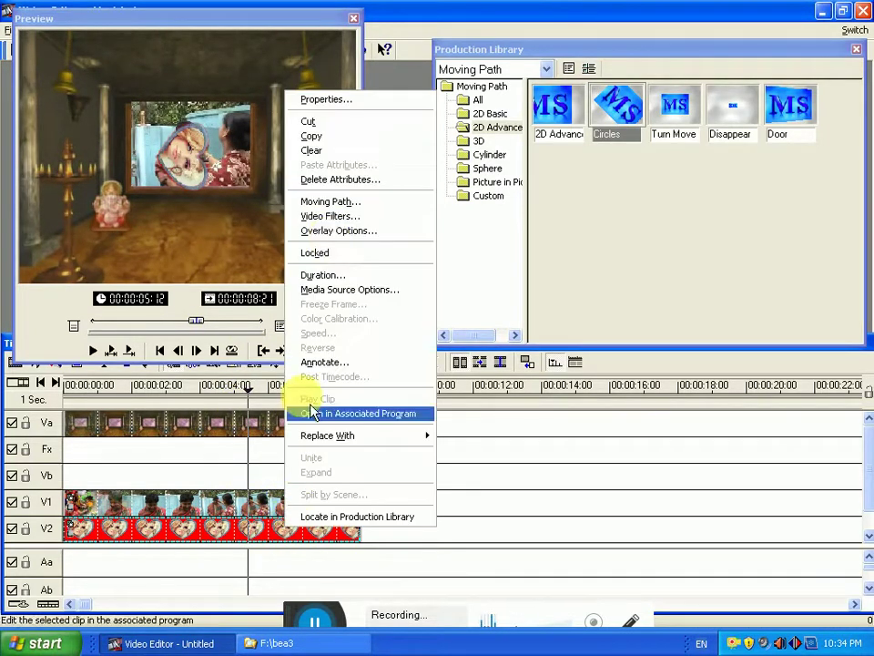
pyautogui.click(339, 201)
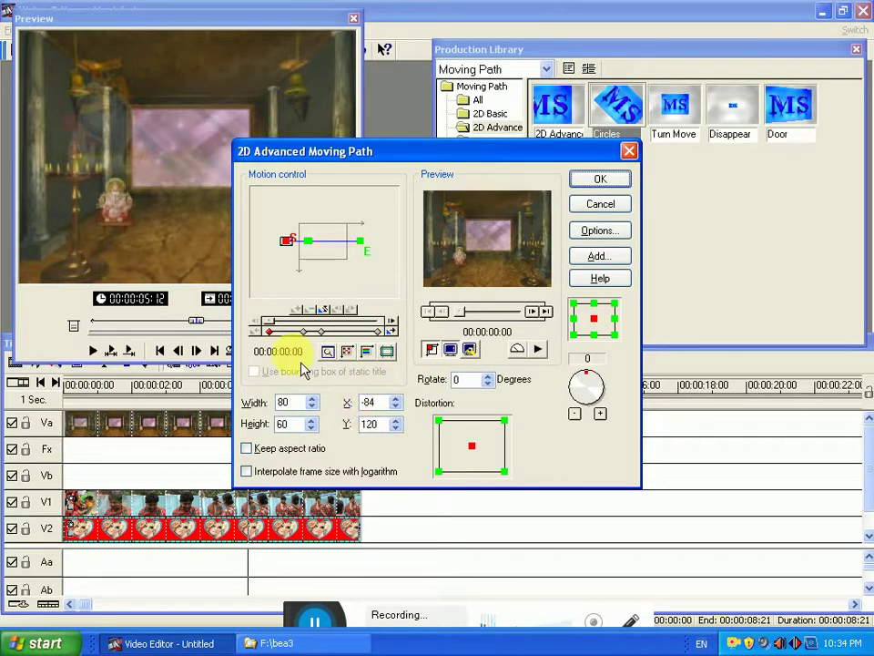
pyautogui.click(305, 321)
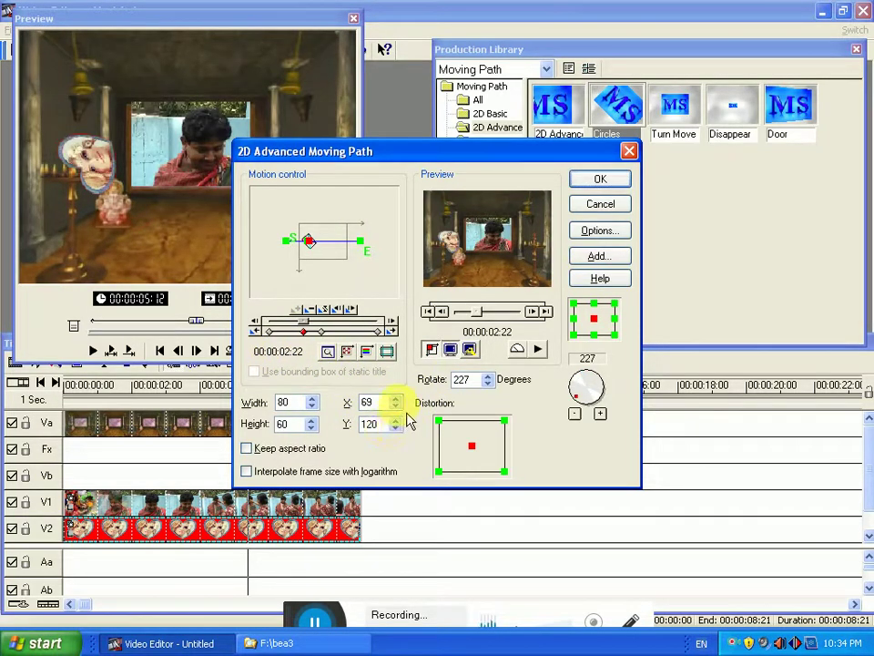
pyautogui.click(396, 399)
pyautogui.click(395, 399)
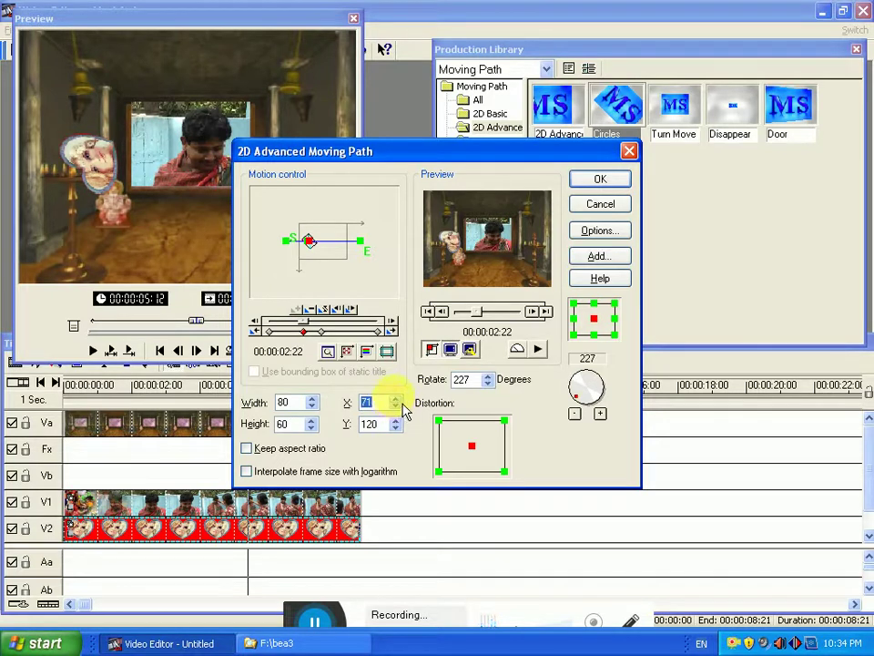
pyautogui.scroll(11, 405, 431)
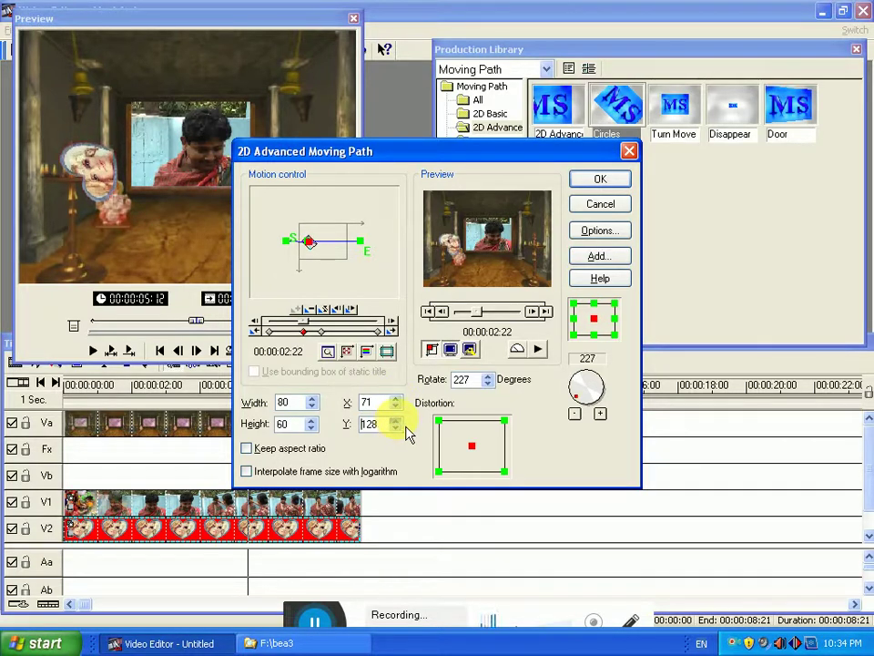
pyautogui.scroll(20, 407, 434)
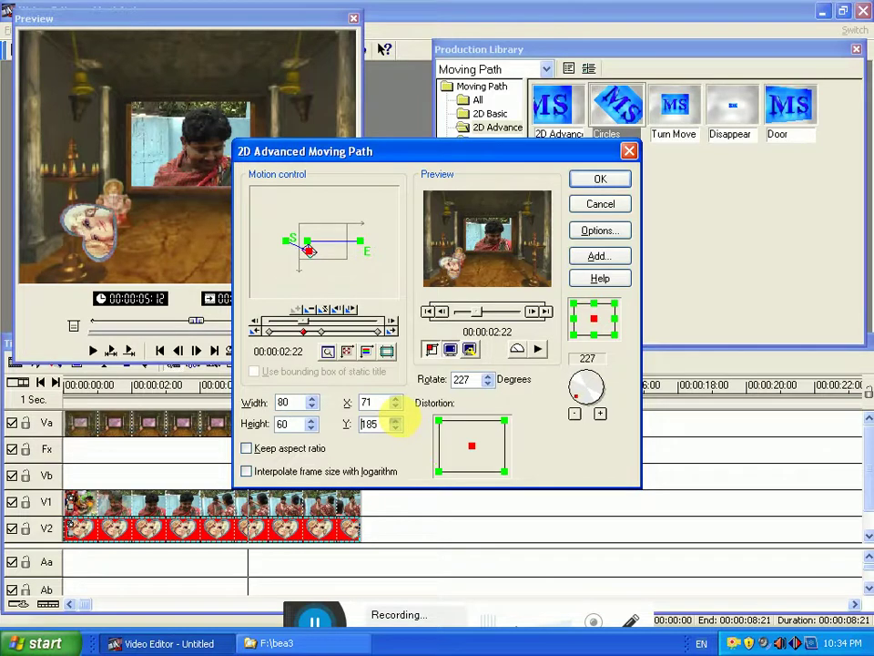
# - Set the Y position to 190 at the moving path's 00:00:04:05 keyframe and at its end keyframe
pyautogui.click(320, 331)
pyautogui.doubleClick(374, 425)
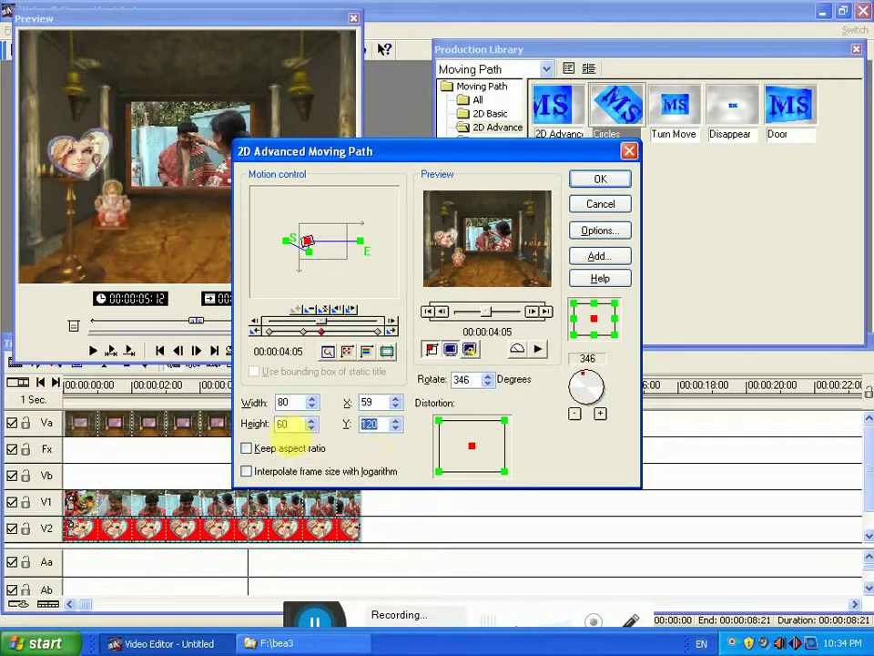
pyautogui.write('190')
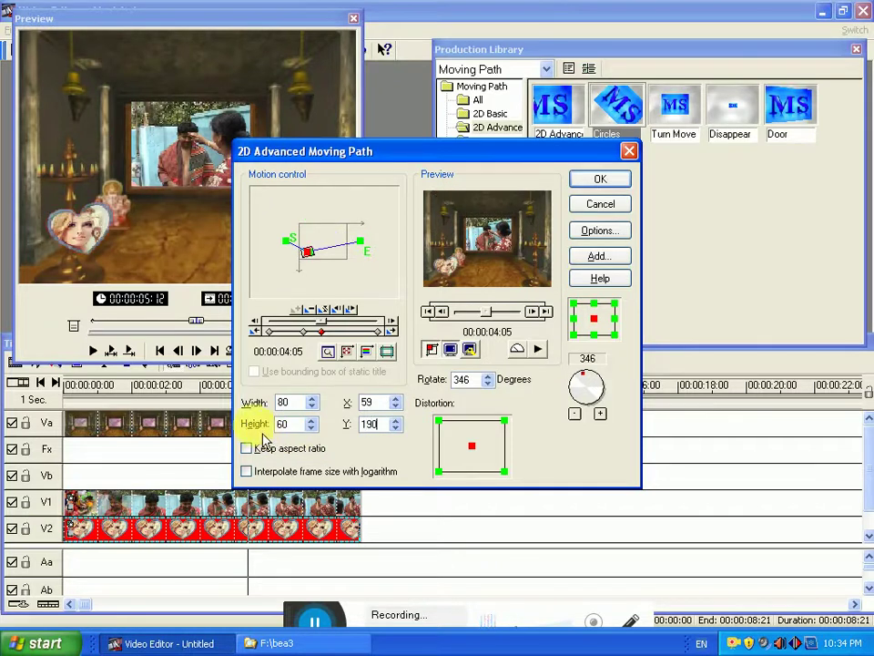
pyautogui.click(390, 331)
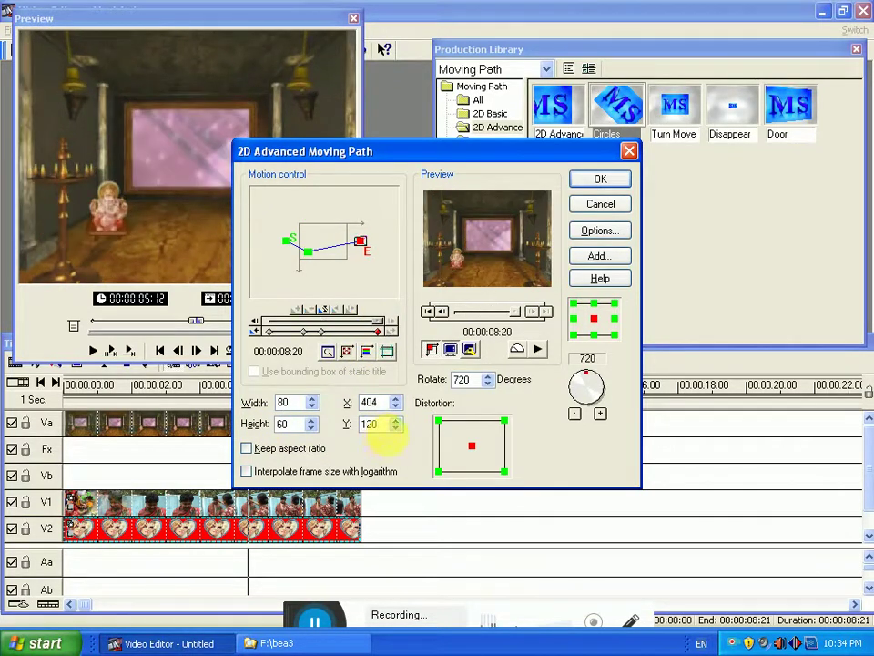
pyautogui.doubleClick(373, 424)
pyautogui.write('190')
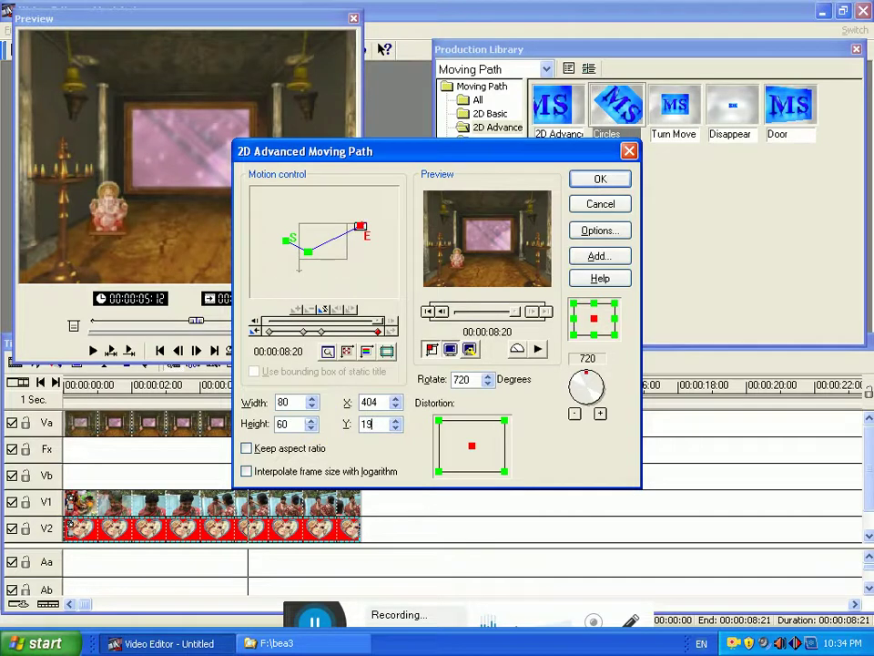
# - Set the start keyframe's Y position to 190, accept the moving path and scrub the timeline to preview the motion
pyautogui.click(271, 332)
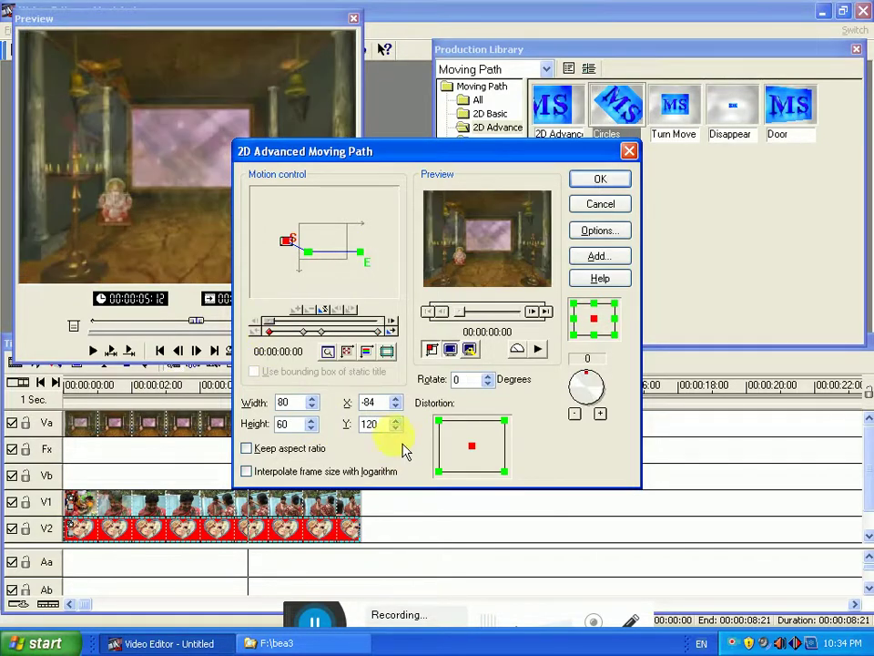
pyautogui.write('1')
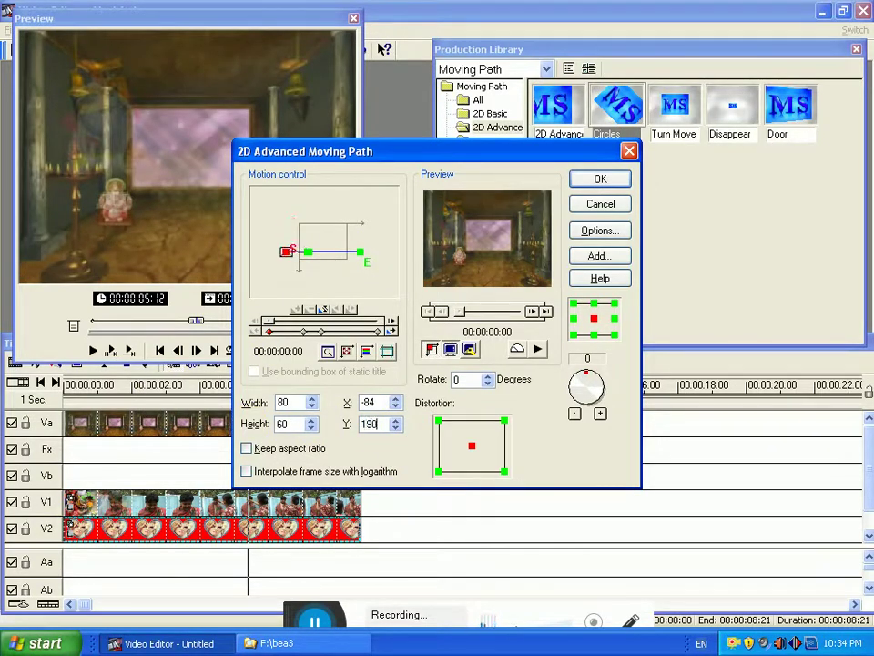
pyautogui.write('90')
pyautogui.click(596, 179)
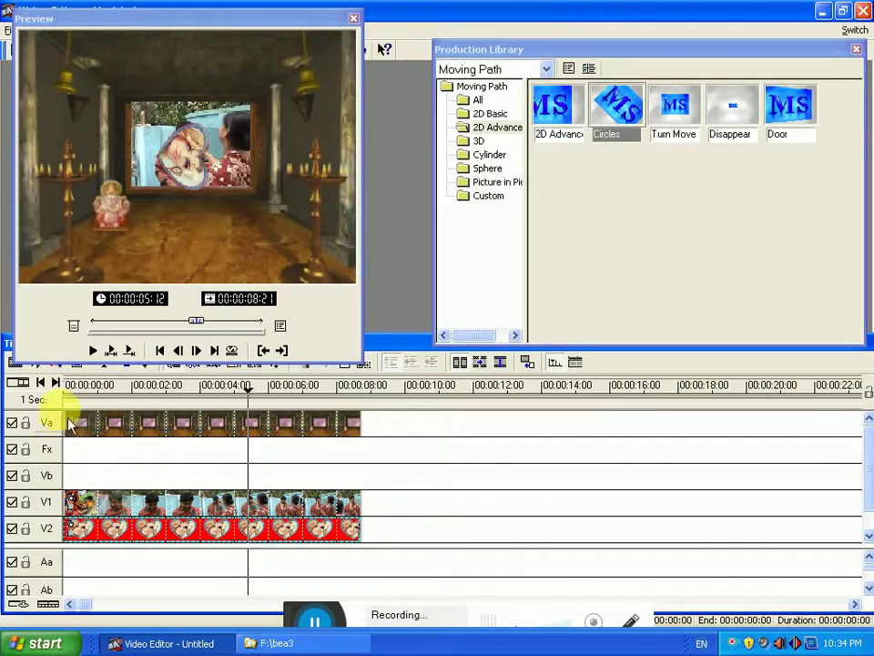
pyautogui.moveTo(73, 385); pyautogui.dragTo(316, 383)
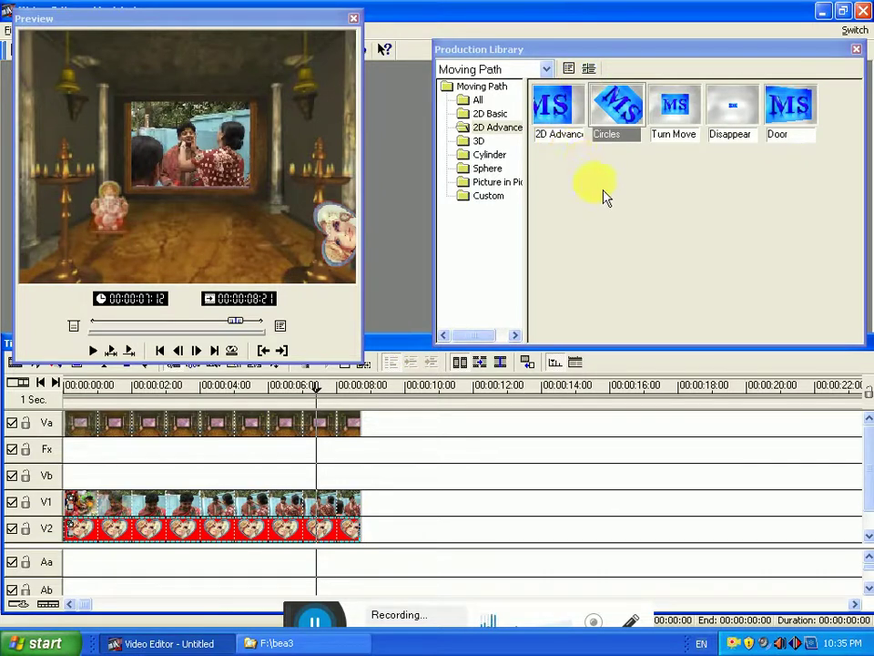
pyautogui.click(401, 359)
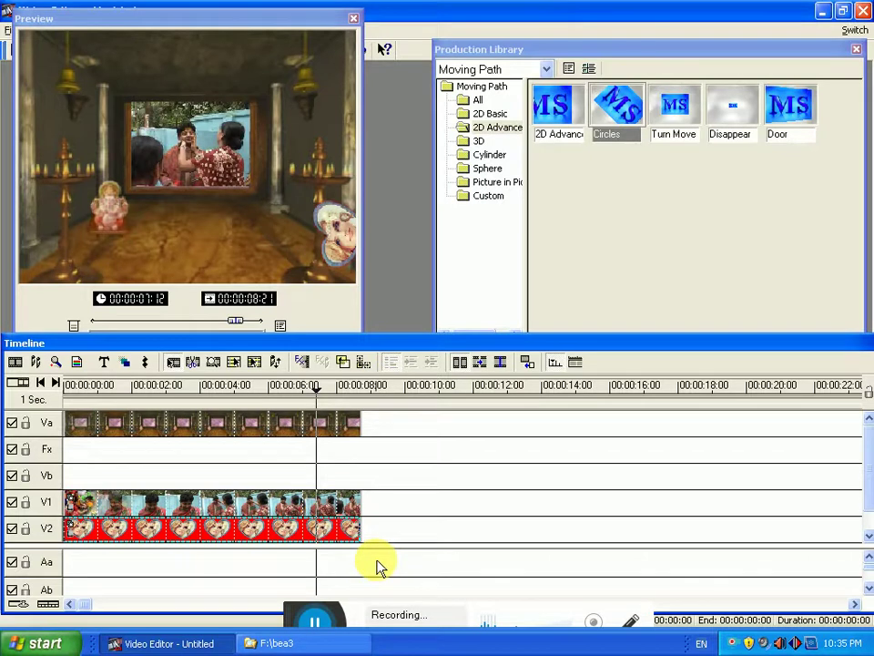